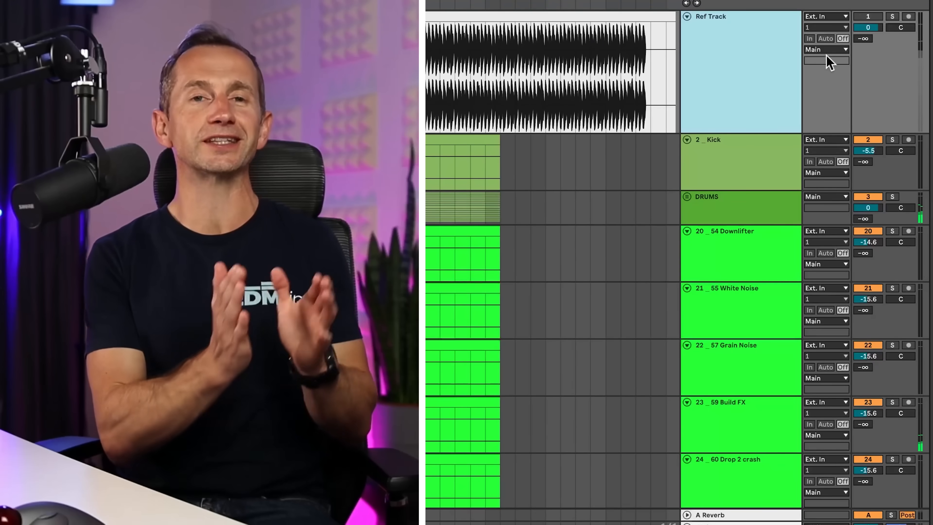
Step: Open the Ref Track's output routing choices and set its Utility output gain to -12 dB
left_click(826, 49)
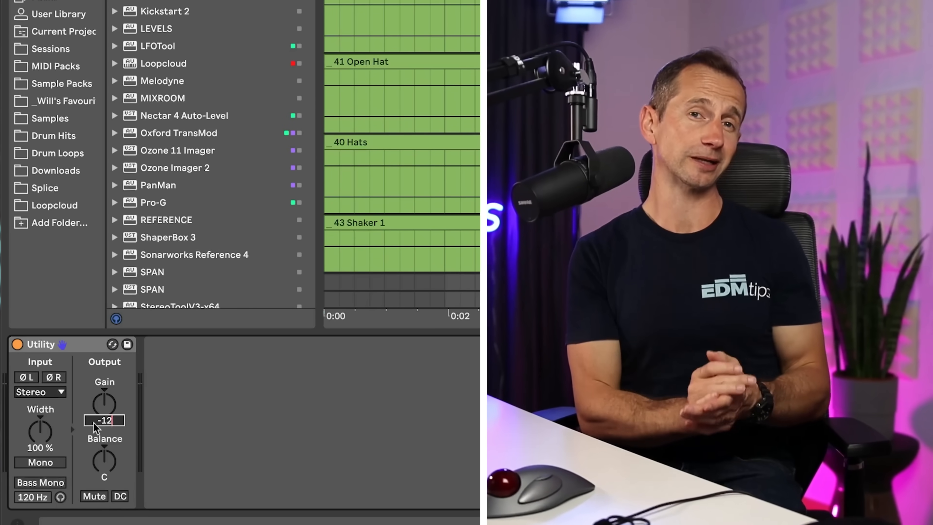
left_click_drag(94, 422, 94, 407)
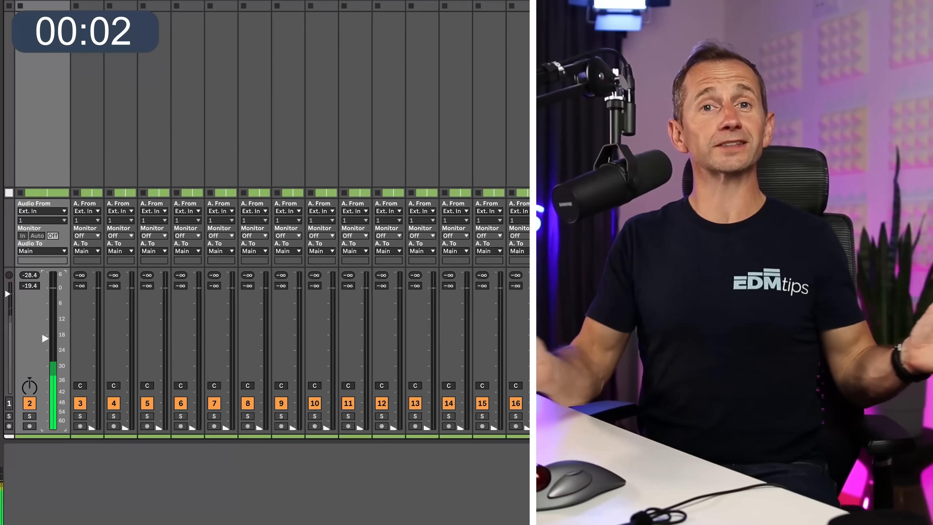
Step: Set the Kick track's volume to -5.5 dB and reset its peak level reading
left_click_drag(45, 338, 44, 295)
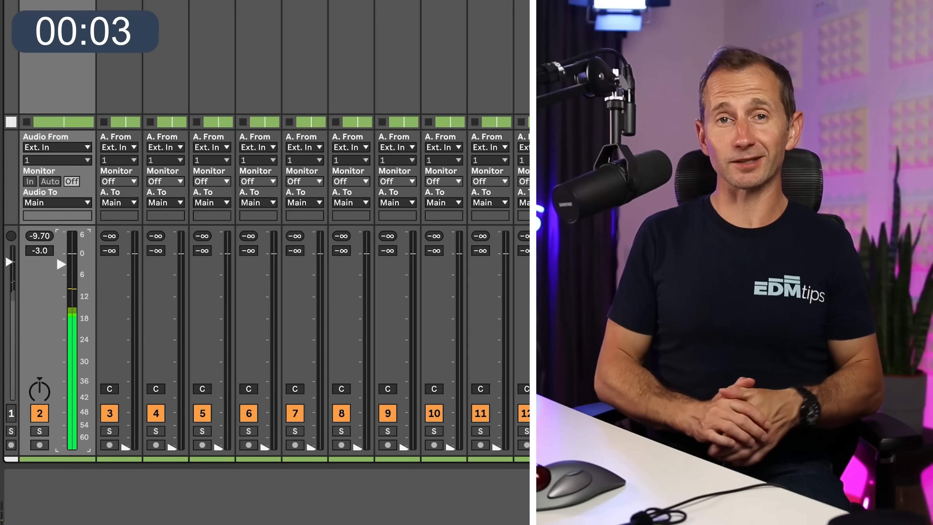
left_click(37, 286)
type("-5.5")
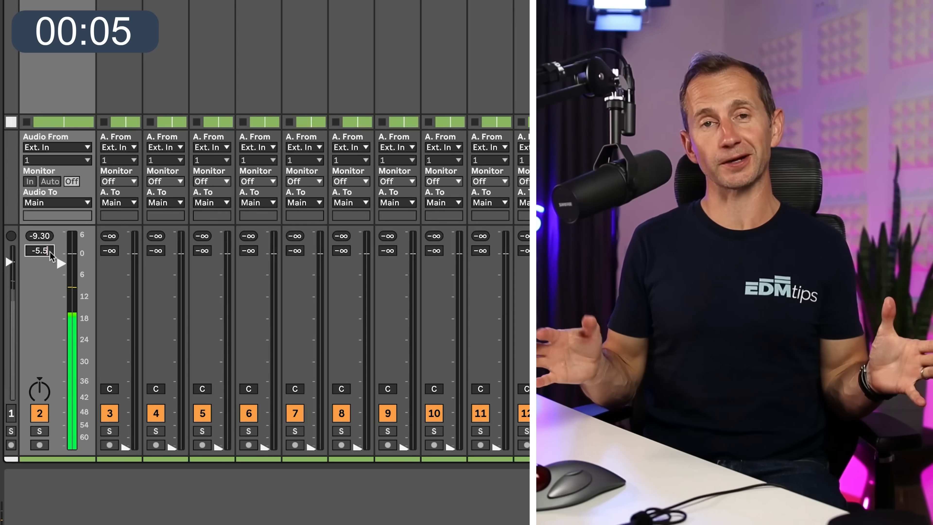
key("Return")
left_click(40, 235)
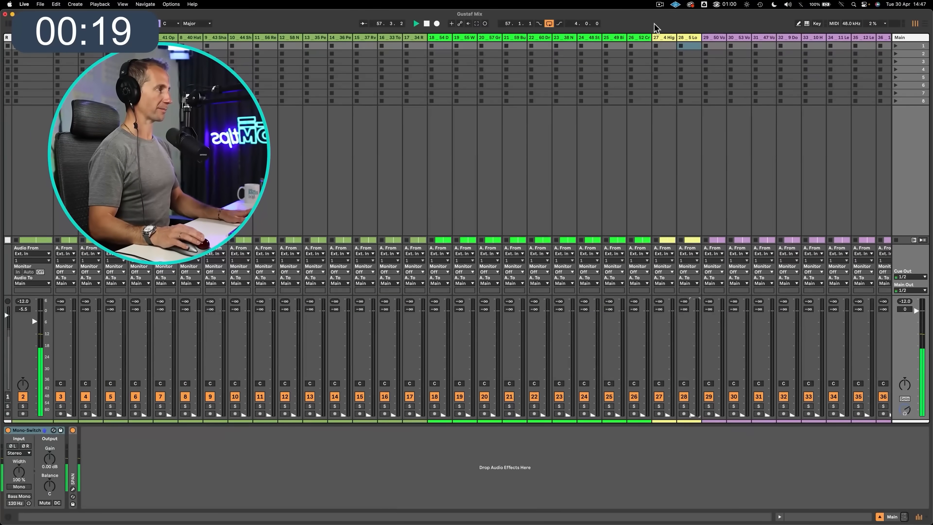
Step: Select the high bass and low bass tracks and raise their volumes together to about -23 dB
left_click(659, 37)
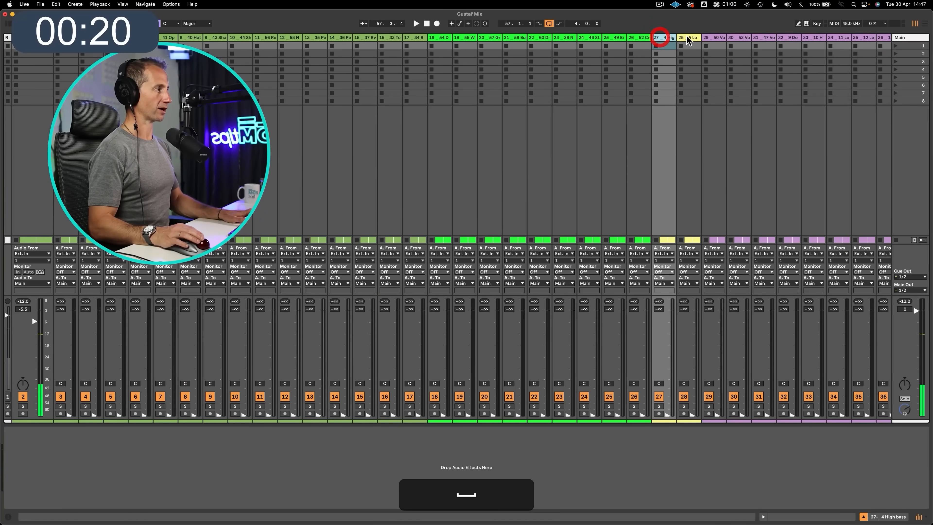
left_click(687, 37)
left_click(667, 38, "shift")
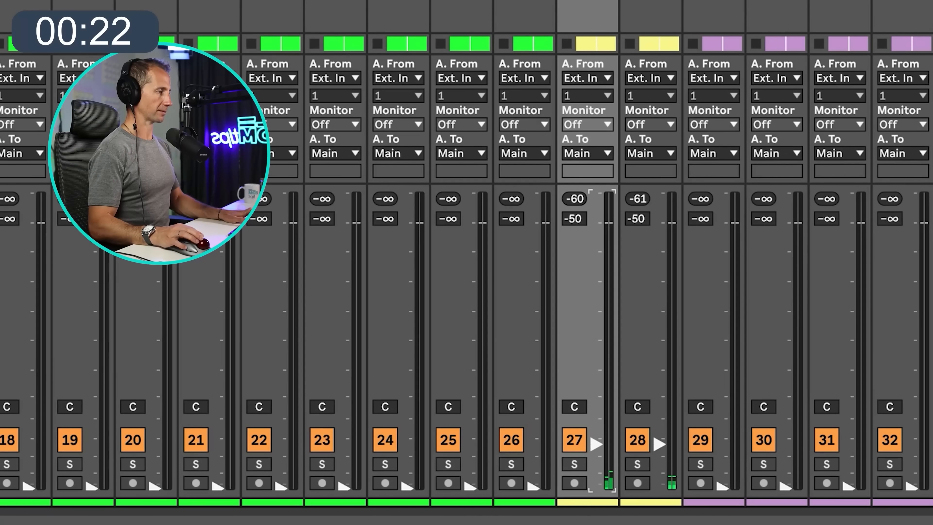
left_click_drag(596, 444, 596, 351)
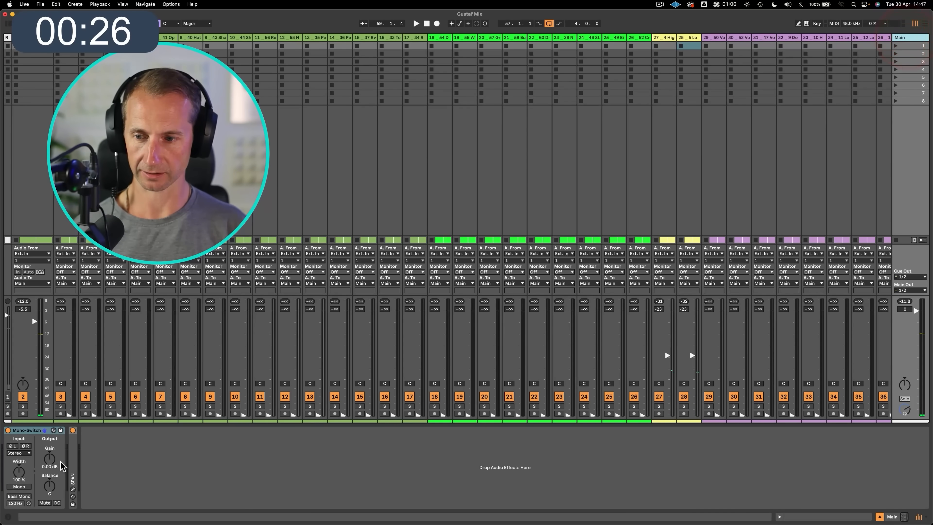
Step: Switch the Main's Mono-Switch and the Ref Track's Utility to mono, with the loop playing
left_click(35, 431)
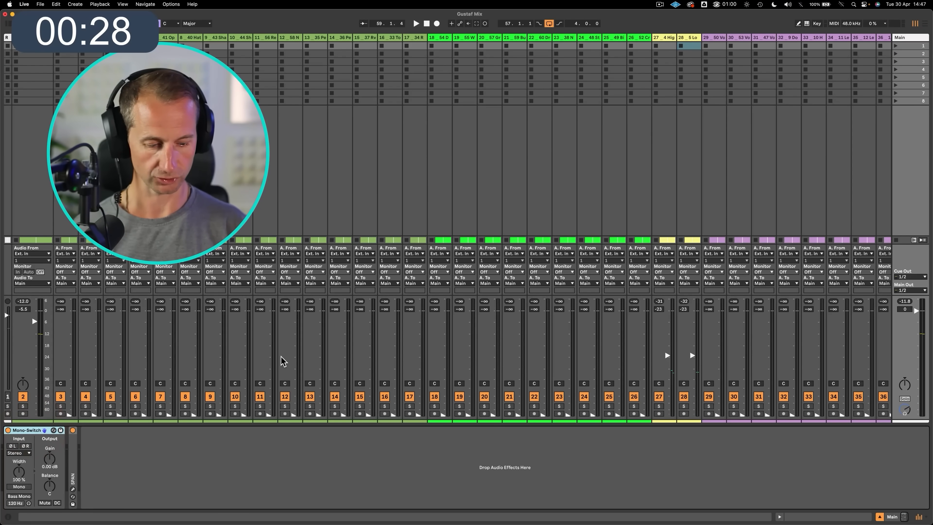
key("m")
key("space")
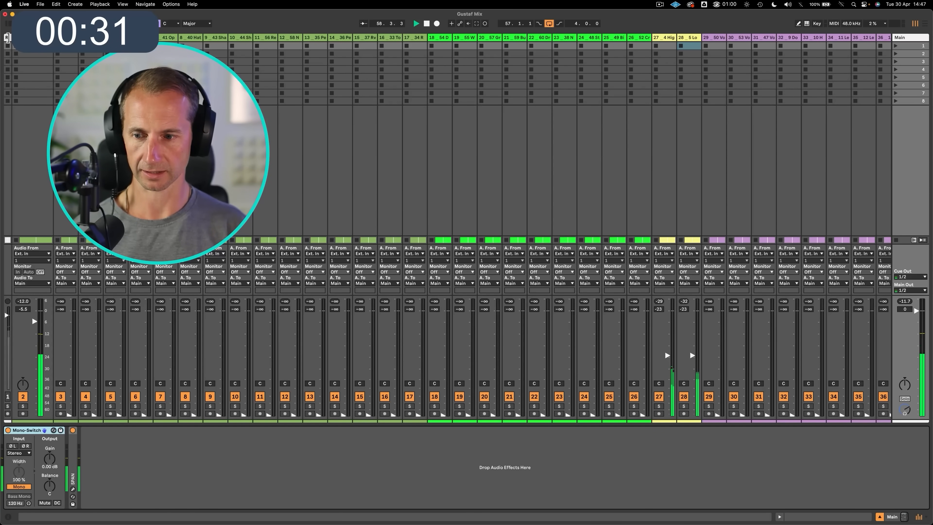
left_click(7, 37)
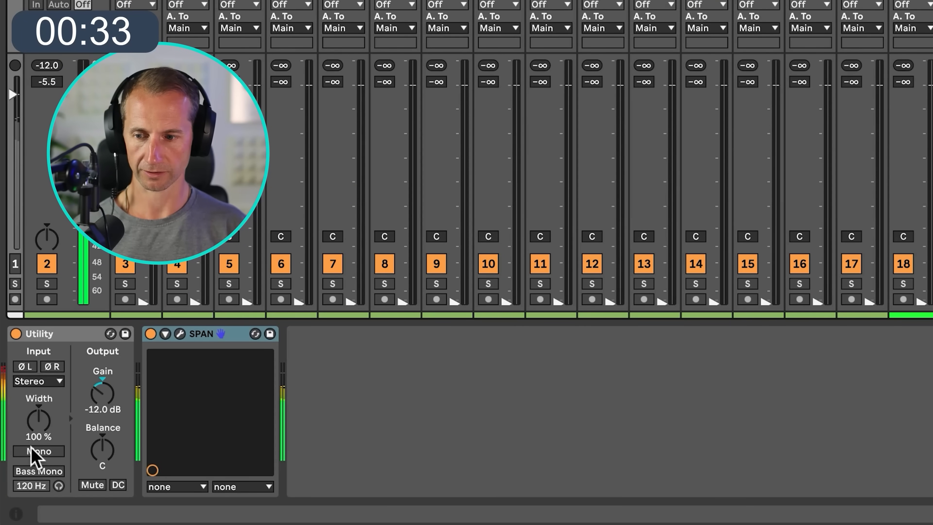
left_click(32, 450)
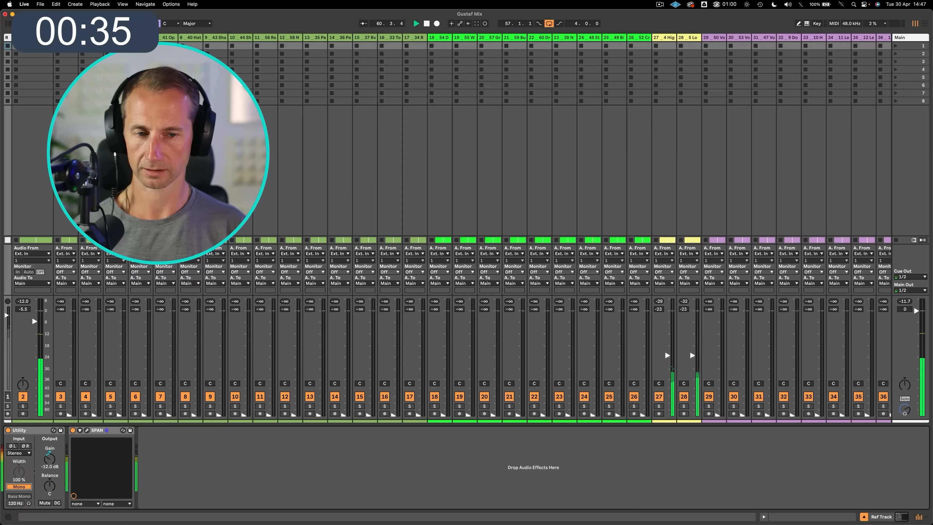
Step: Raise the high bass to about -21 dB and the low bass to about -22 dB, checking them in solo
left_click_drag(667, 356, 667, 355)
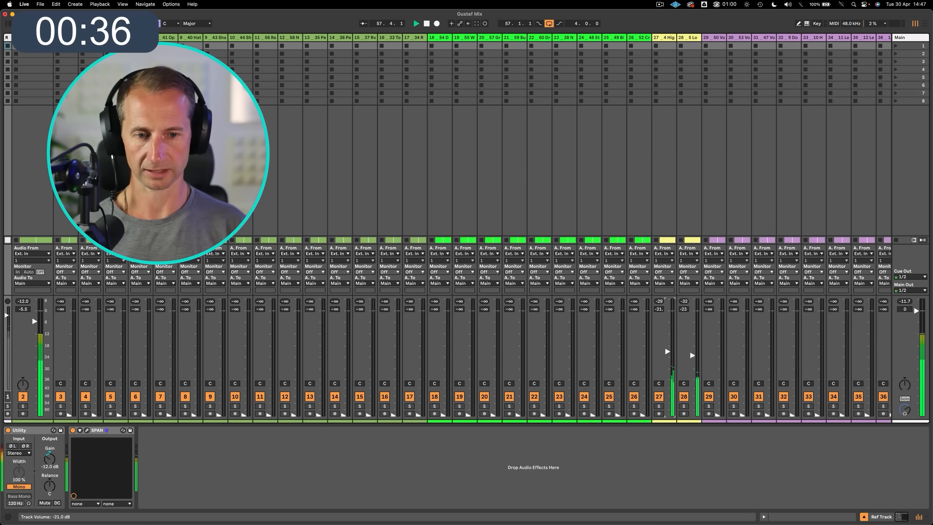
left_click(659, 405)
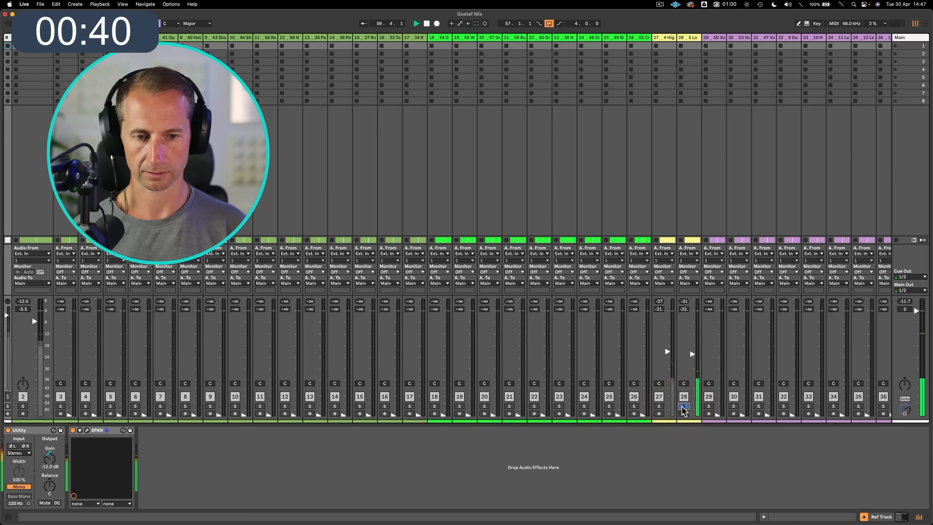
left_click(683, 405)
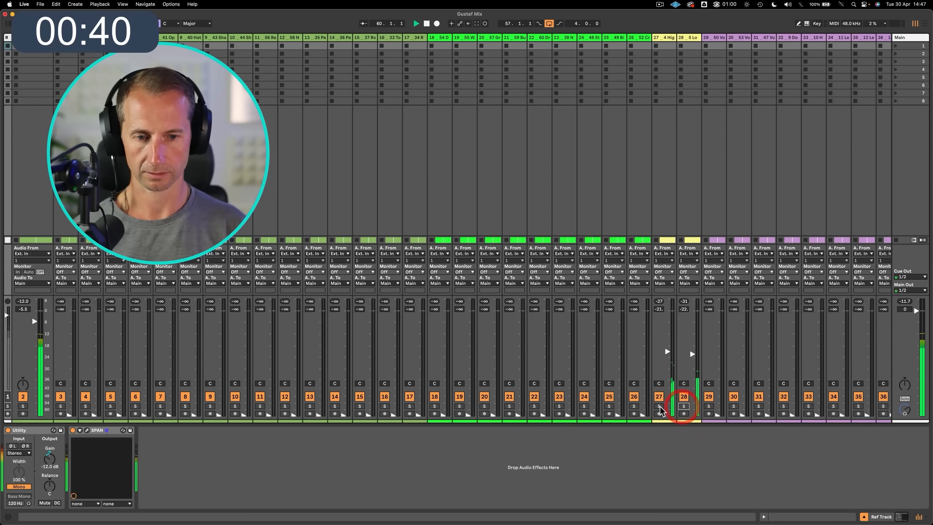
Step: Group the high and low bass tracks under the name BASS and raise both bass tracks to about -20 dB
left_click(665, 38)
left_click(684, 38, "shift")
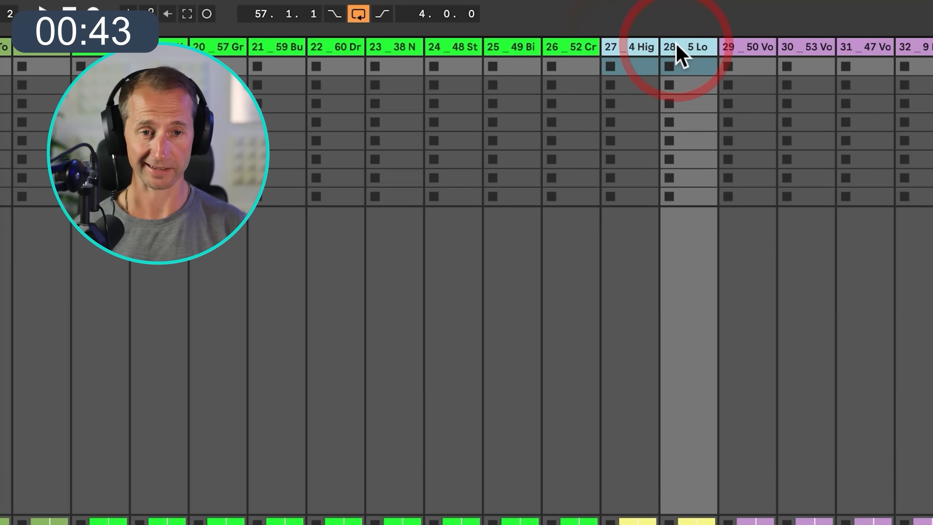
key("ctrl+g")
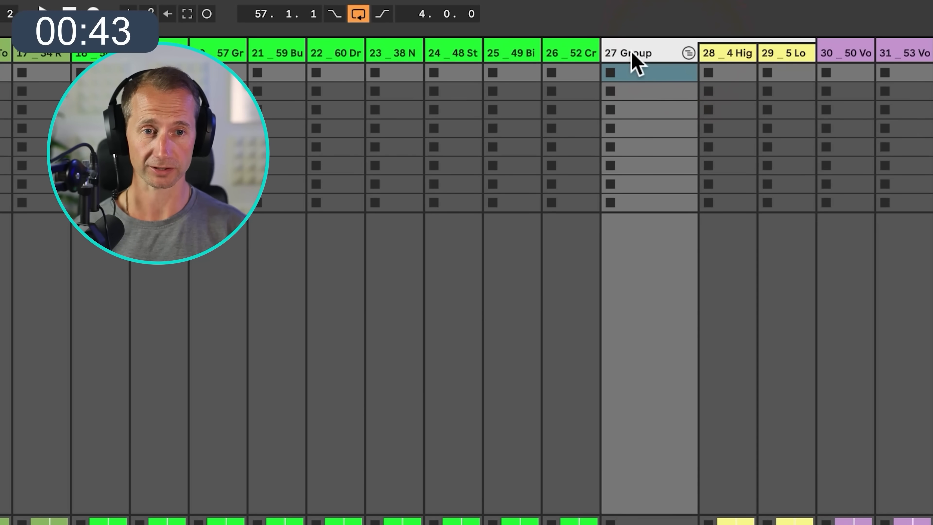
left_click(631, 56)
key("ctrl+r")
type("BAS")
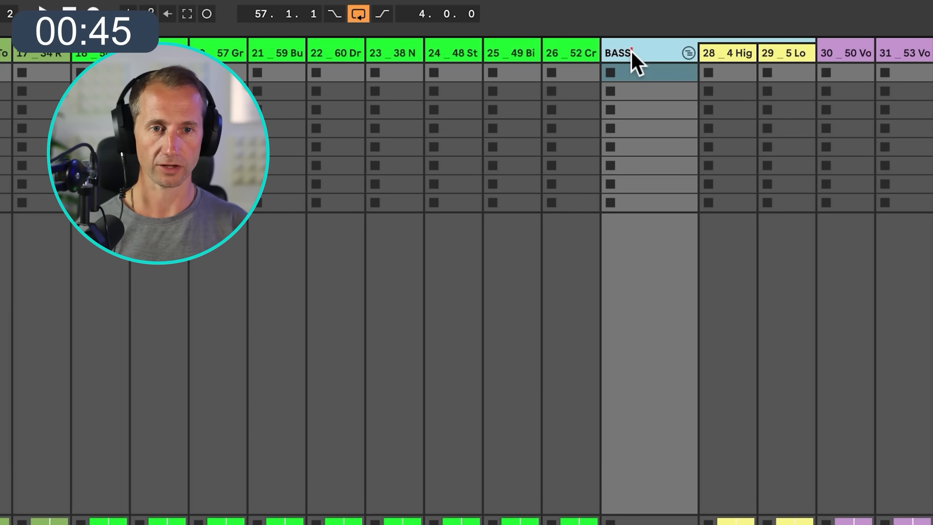
key("Return")
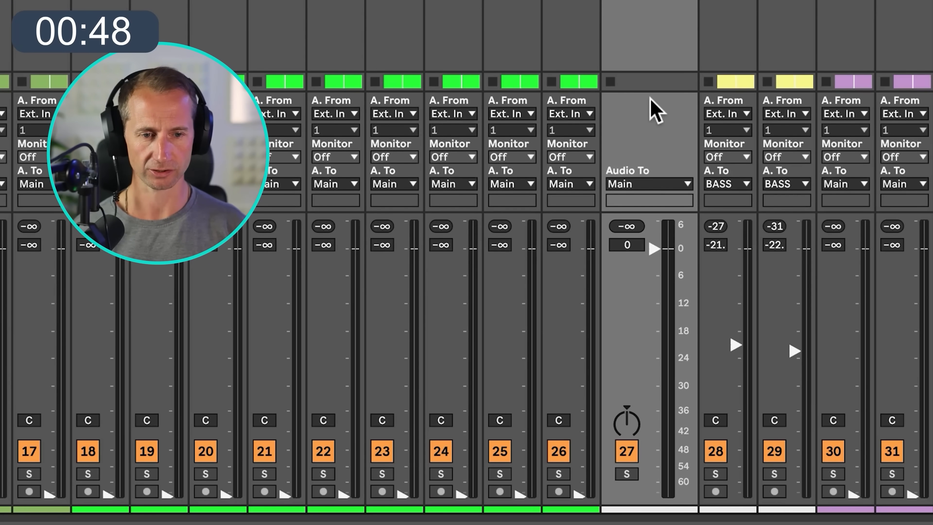
left_click_drag(749, 344, 749, 337)
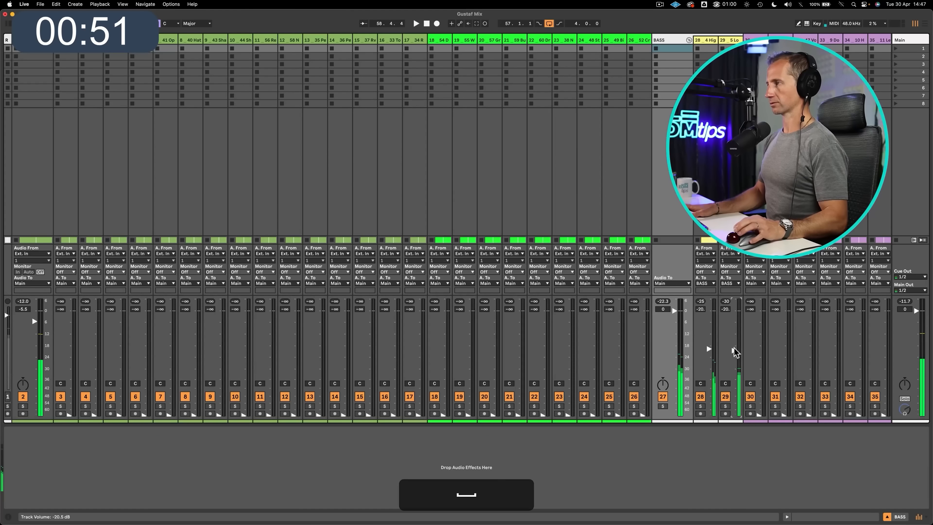
Step: Add an EQ Eight from the EQ & Filters collection to the Main, placed between Mono-Switch and SPAN
left_click(915, 41)
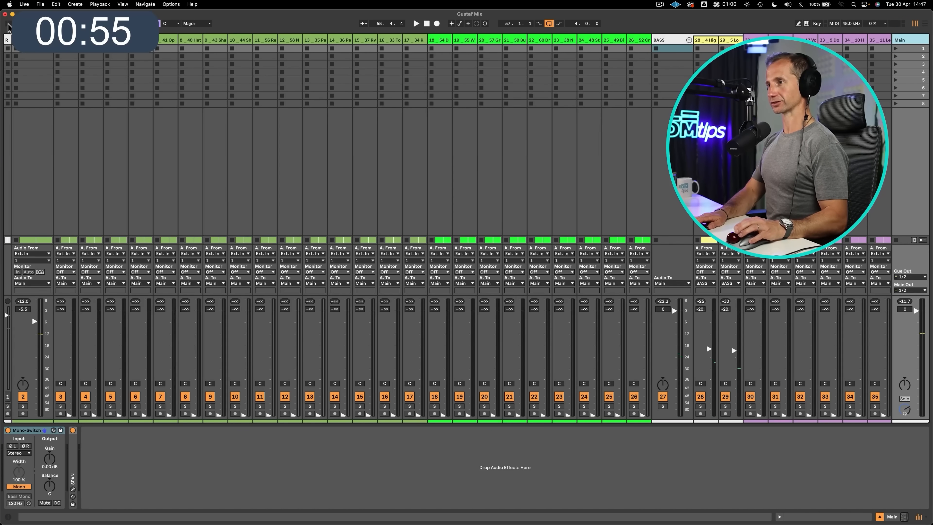
left_click(8, 27)
left_click(22, 74)
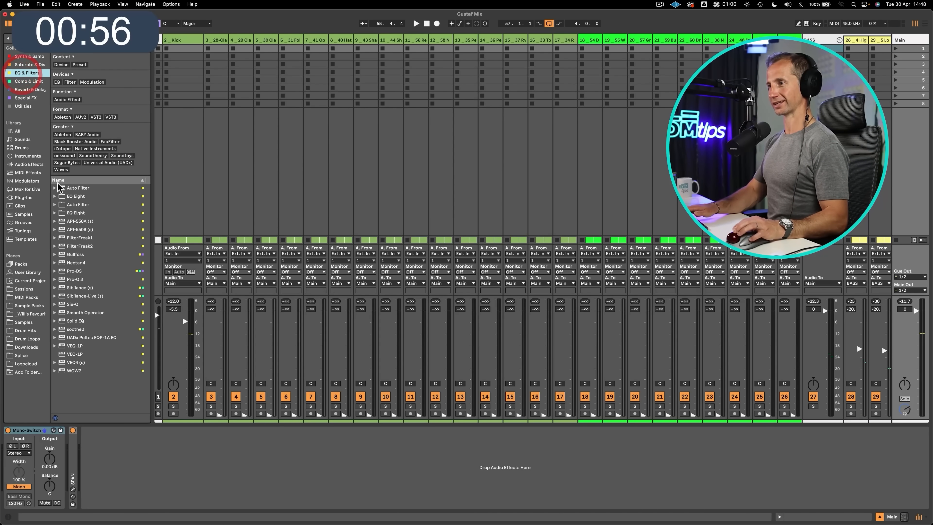
left_click(64, 196)
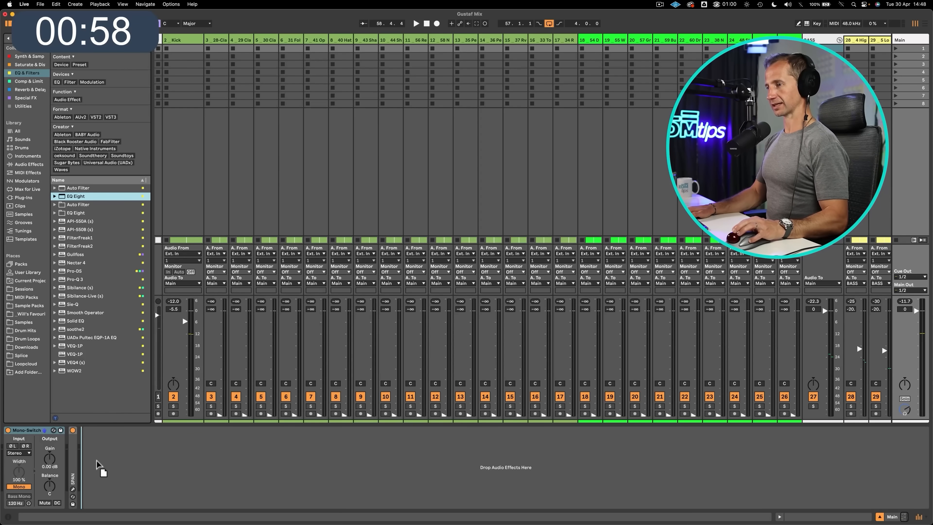
left_click_drag(70, 466, 70, 463)
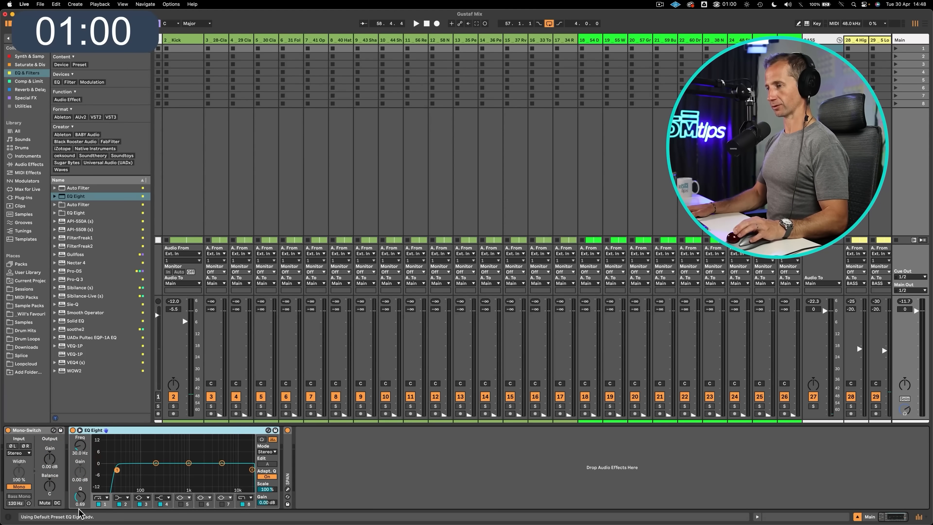
Step: Disable band 1 of the Main's EQ Eight, set the band 8 high cut to 120 Hz, and play the loop briefly
left_click(249, 470)
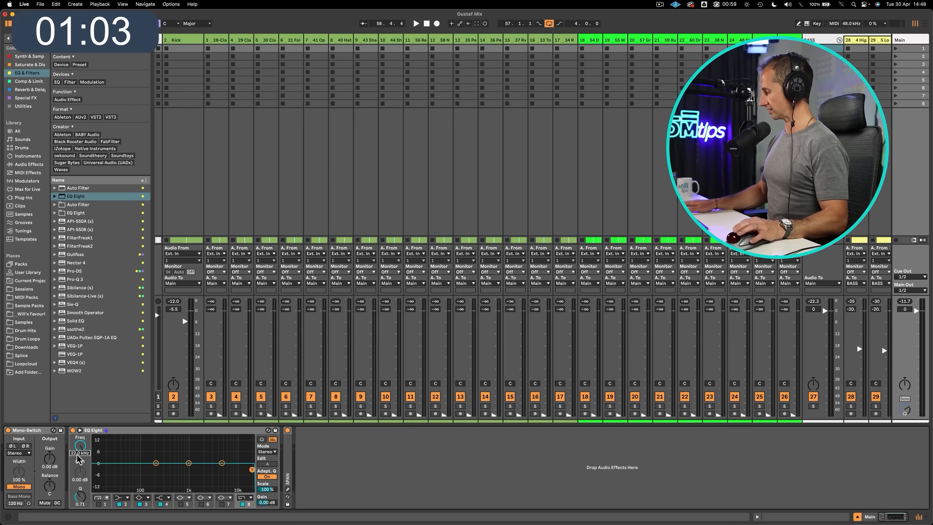
type("120")
key("space")
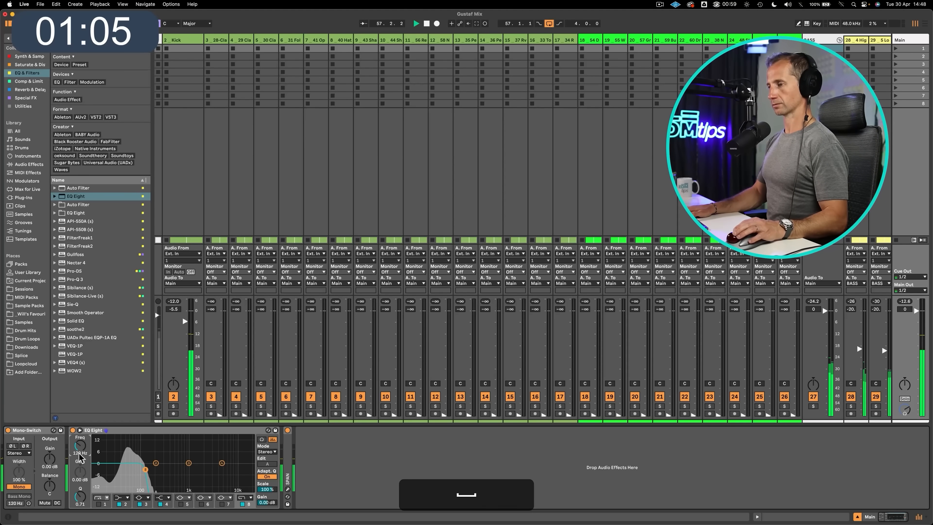
key("space")
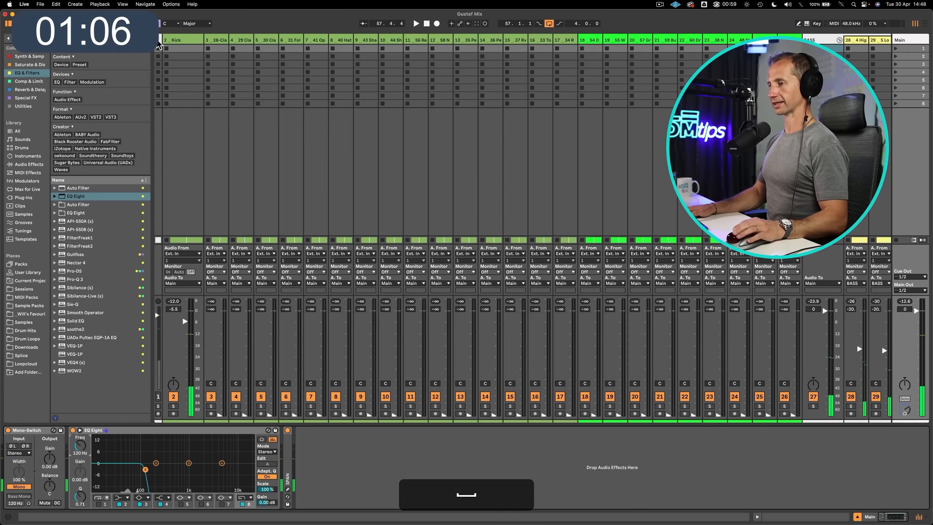
Step: Copy the Main's EQ Eight to the Ref Track, placed between its Utility and SPAN
left_click(158, 45)
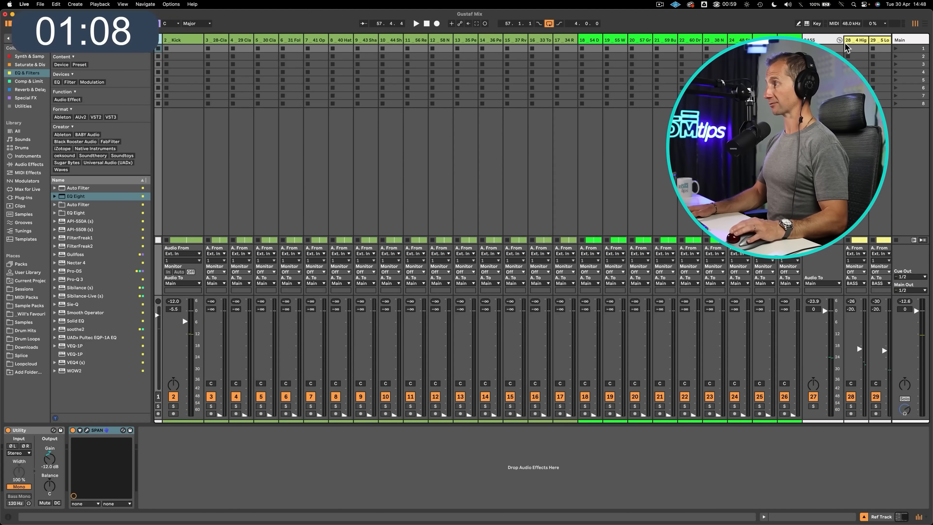
left_click(825, 40)
left_click(914, 41)
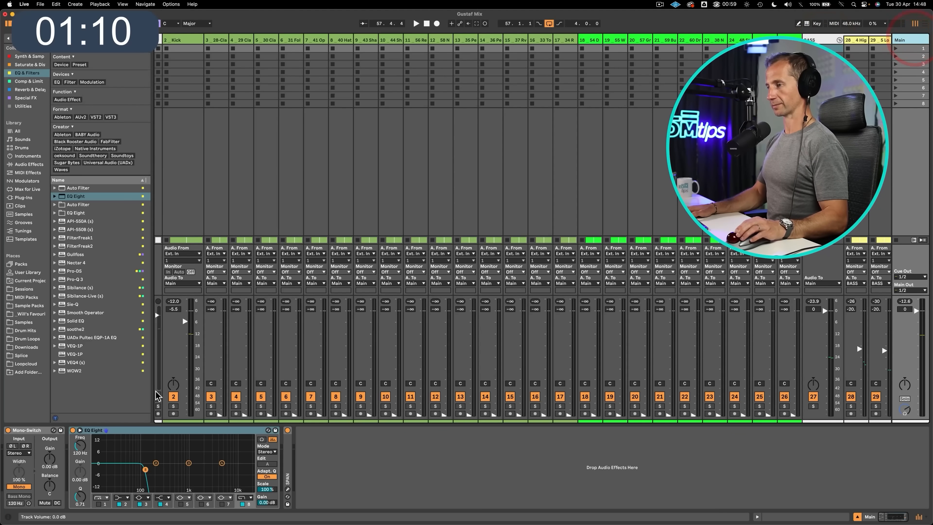
left_click(157, 430)
key("super+c")
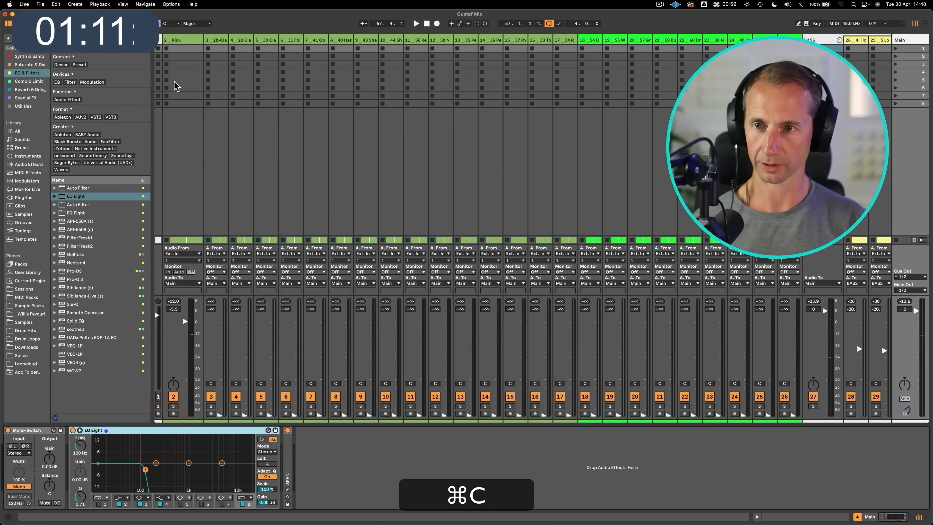
left_click(163, 50)
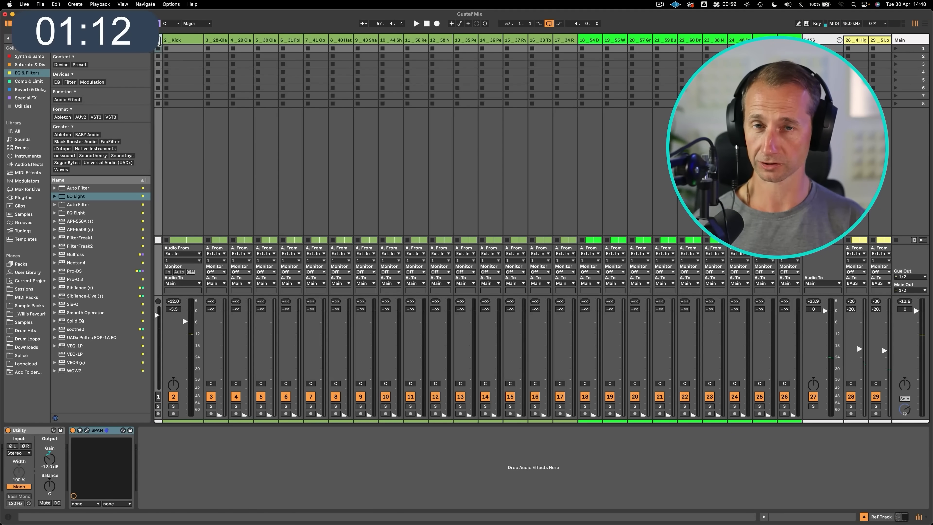
left_click(163, 451)
key("super+v")
left_click_drag(196, 434, 70, 433)
Step: Play the loop and open the SPAN analysers of the Ref Track and the Main to compare their low end
key("space")
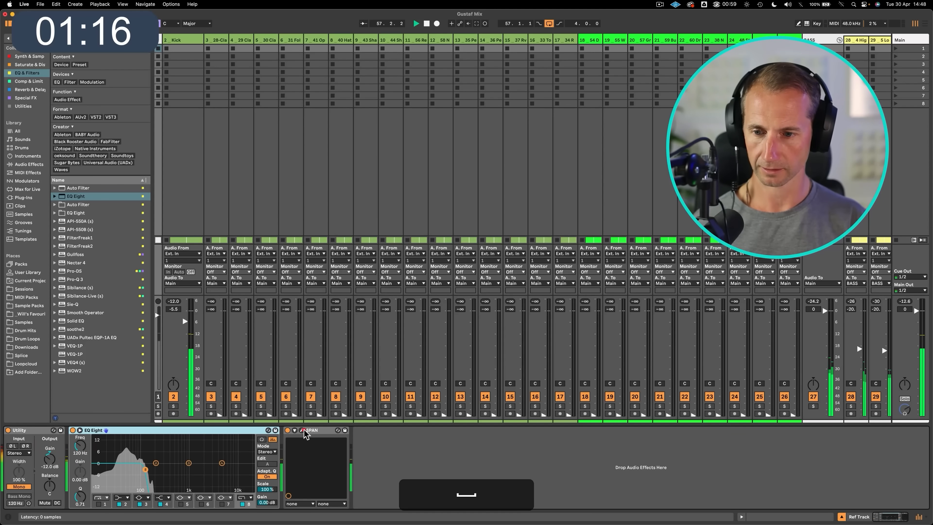
left_click(302, 430)
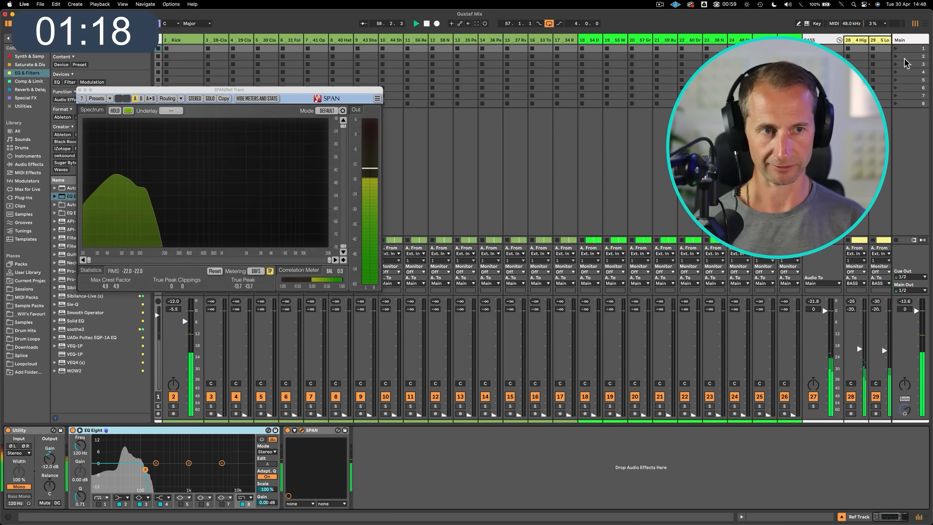
left_click(911, 40)
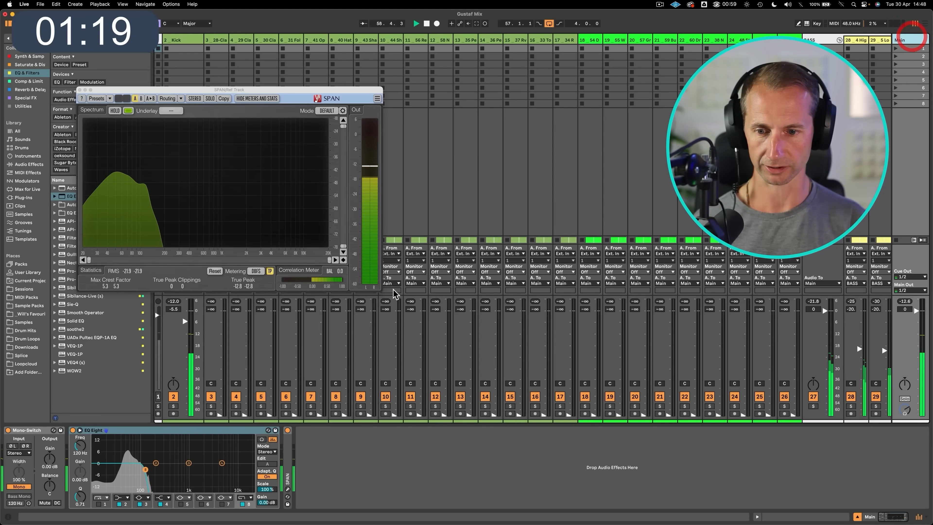
left_click(287, 490)
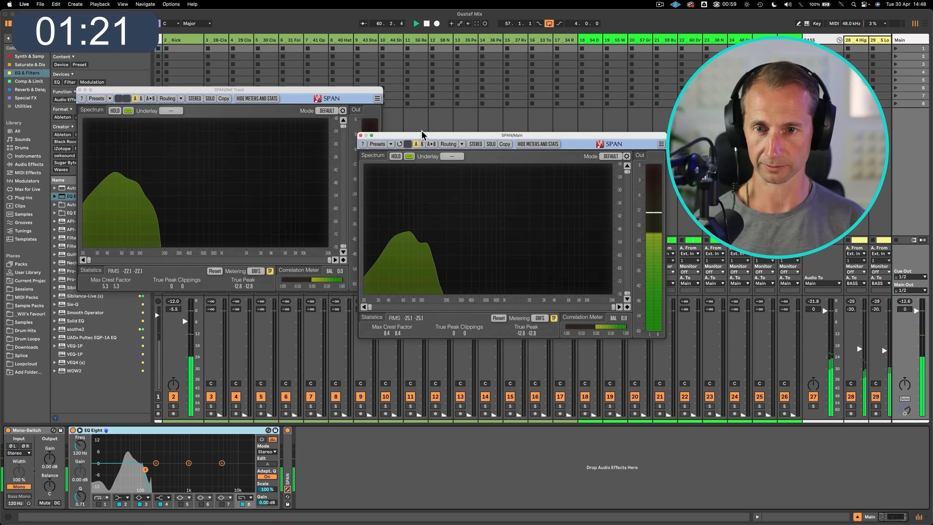
Step: Place the Main's SPAN window beside the Ref Track's, and briefly solo the Ref Track to compare its low end with the mix
left_click_drag(422, 133, 449, 91)
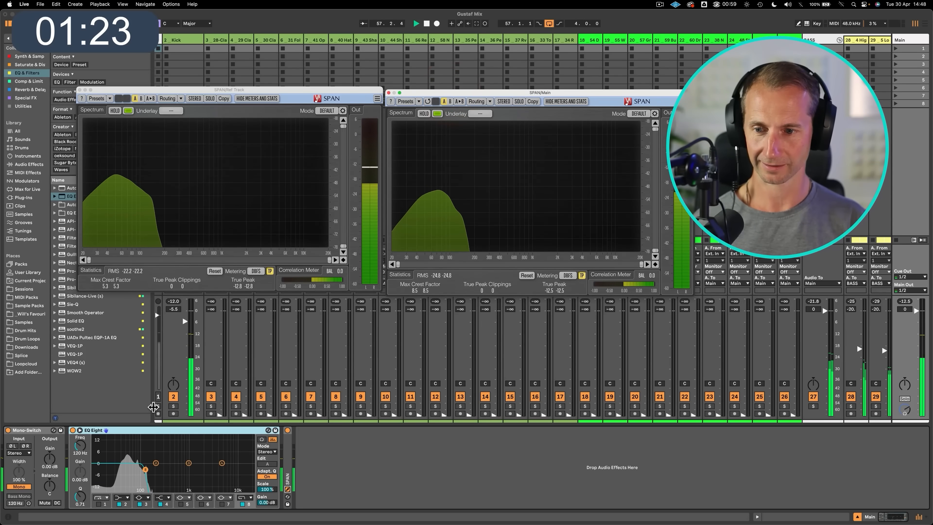
left_click(158, 405)
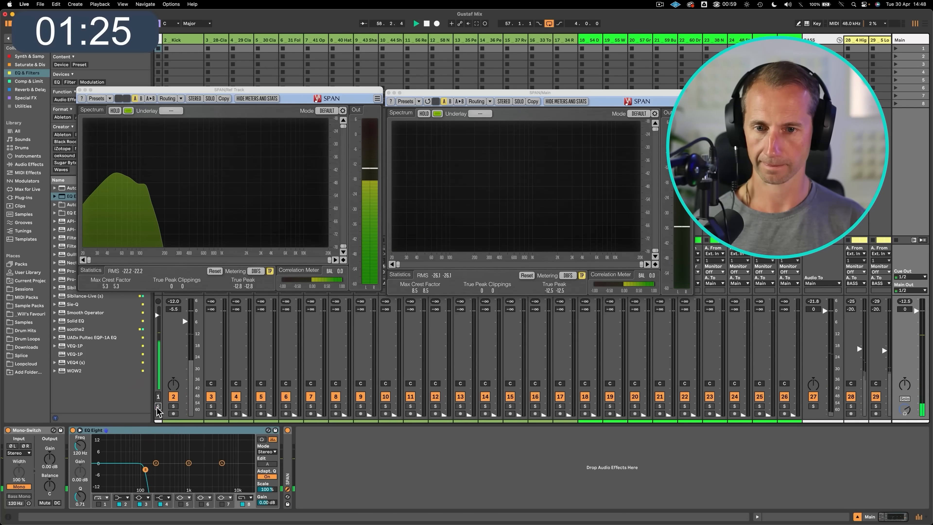
left_click(158, 407)
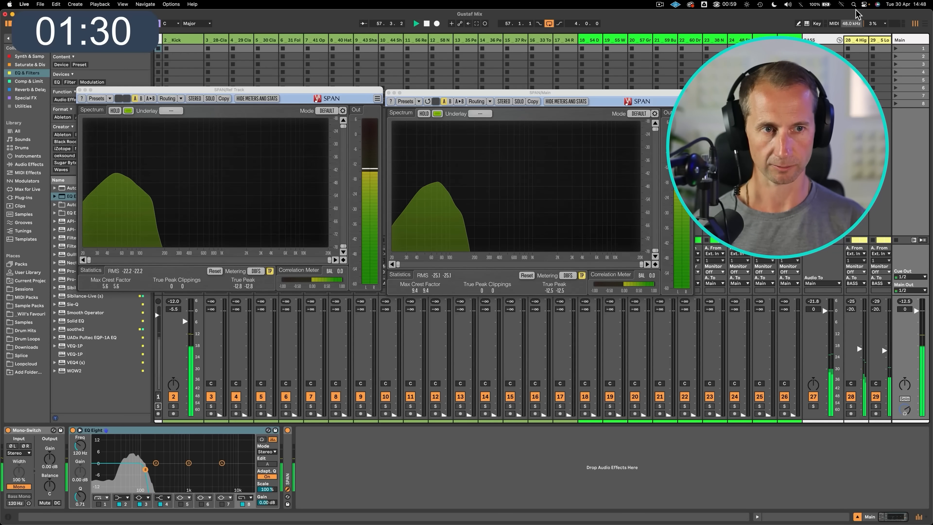
Step: Raise the high bass to about -17 dB and the low bass to about -11.3 dB, and compare with the soloed Ref Track
left_click(854, 40)
left_click(881, 40, "shift")
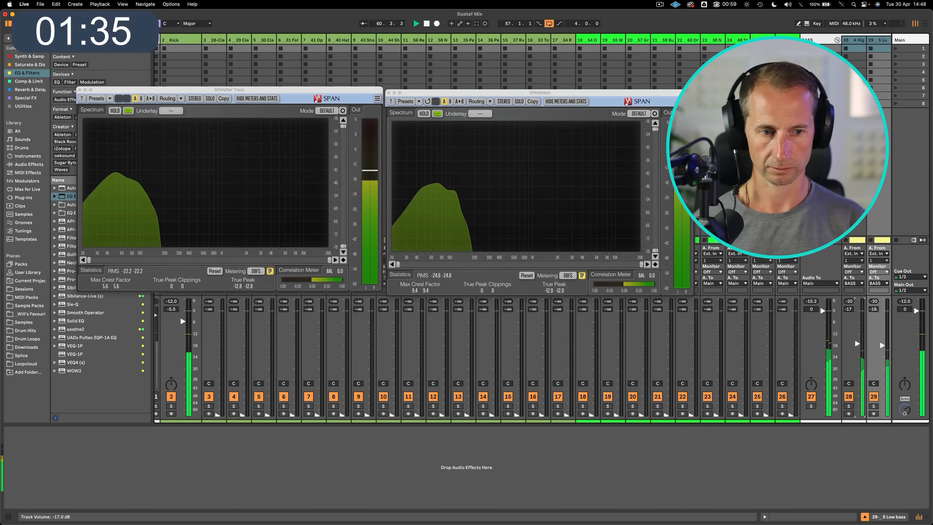
left_click(858, 38)
left_click(876, 38)
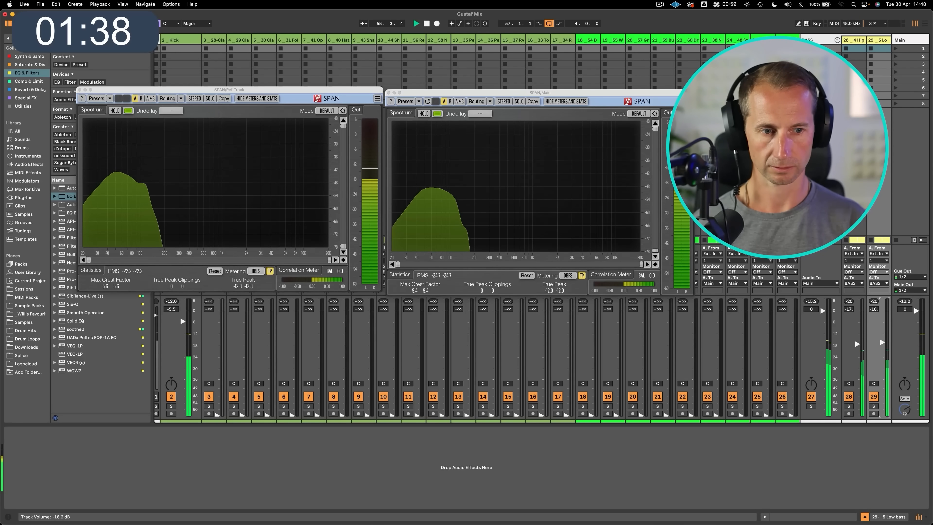
left_click_drag(881, 332, 882, 332)
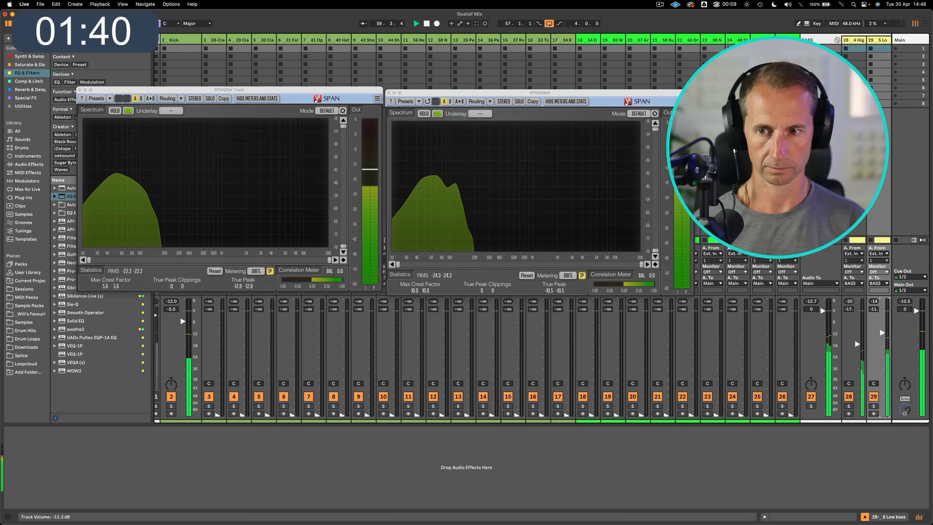
left_click(157, 406)
left_click(156, 407)
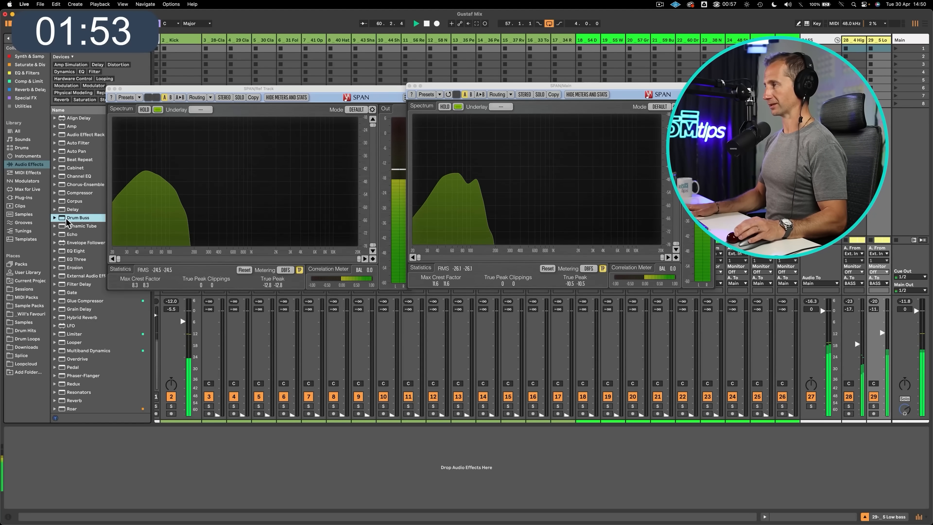
Step: Add Drum Buss to the low bass track, reduce its Drive to 0 %, raise the Boom amount and adjust the Boom frequency
left_click_drag(68, 221, 848, 46)
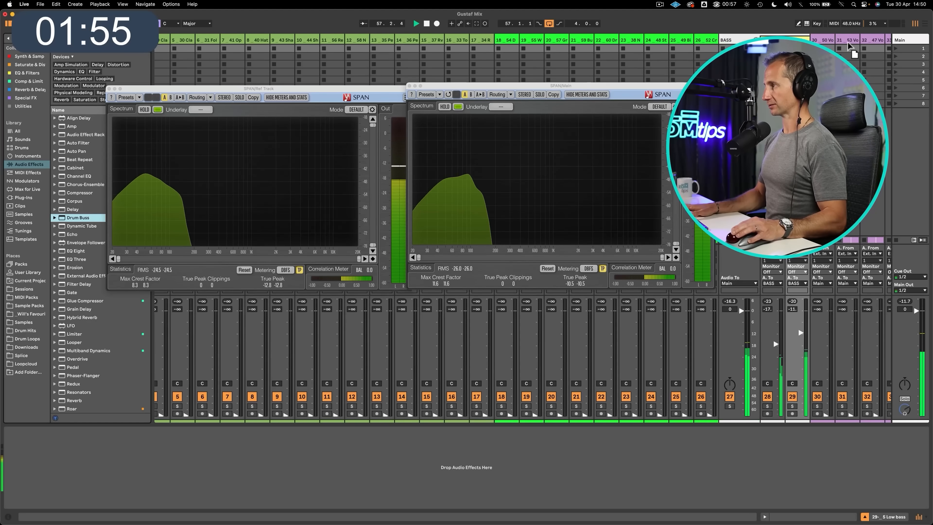
left_click_drag(776, 41, 796, 41)
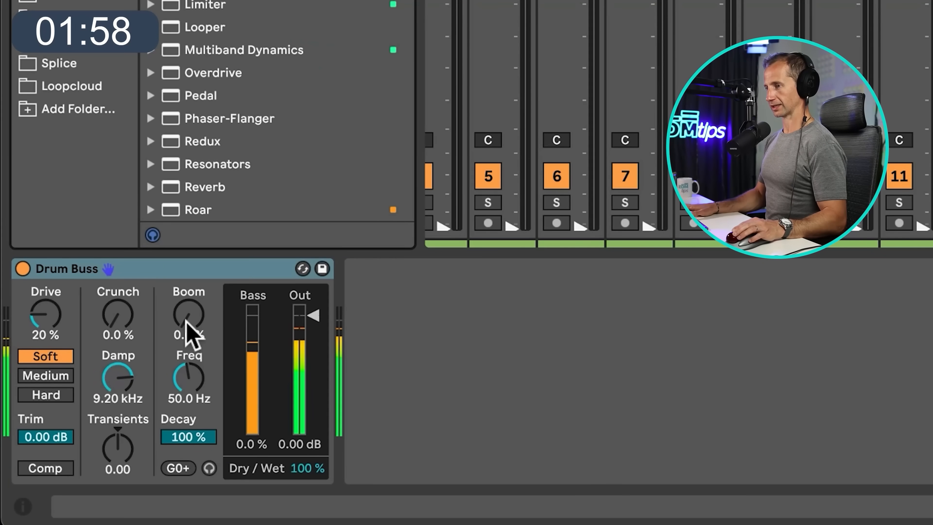
left_click_drag(68, 453, 68, 451)
left_click_drag(42, 331, 41, 352)
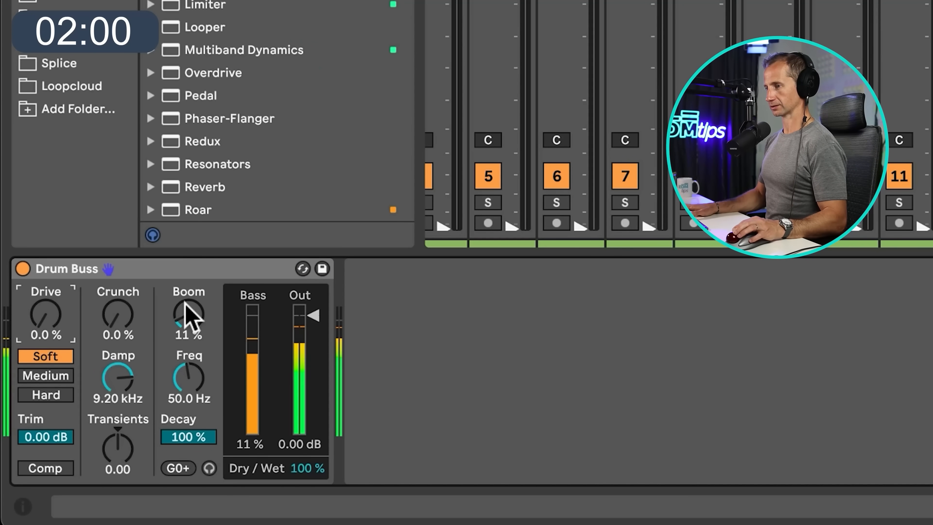
left_click_drag(192, 313, 192, 292)
left_click_drag(183, 384, 183, 384)
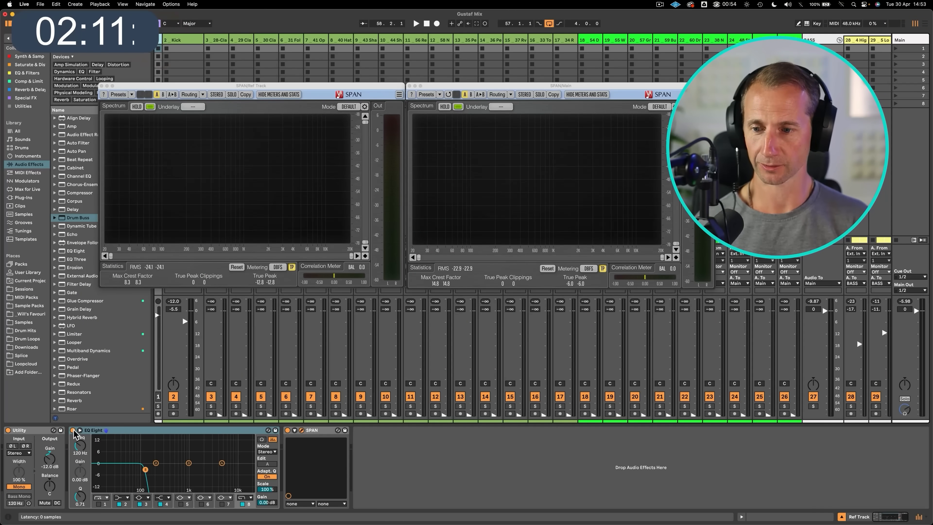
Step: Disable the Ref Track's EQ Eight, and play the loop first with the Ref Track soloed and again with the mix
left_click(73, 429)
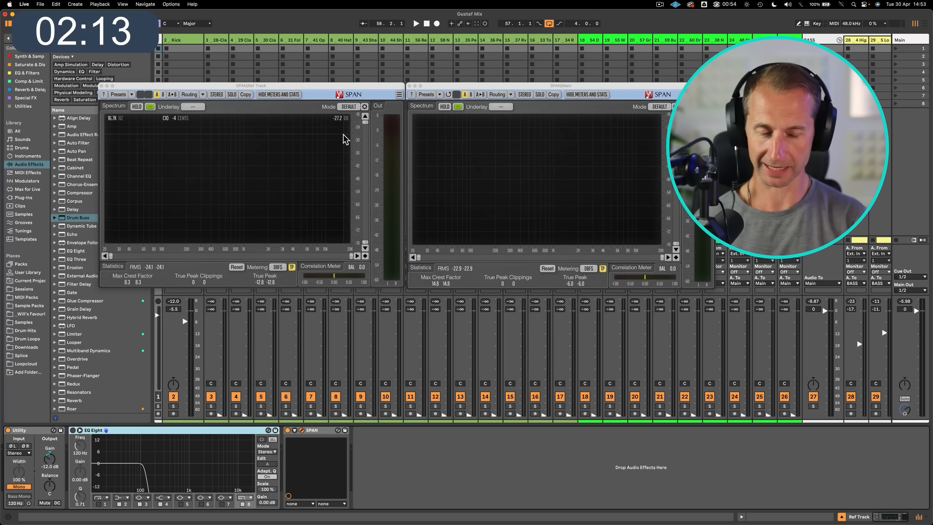
left_click(158, 406)
key("space")
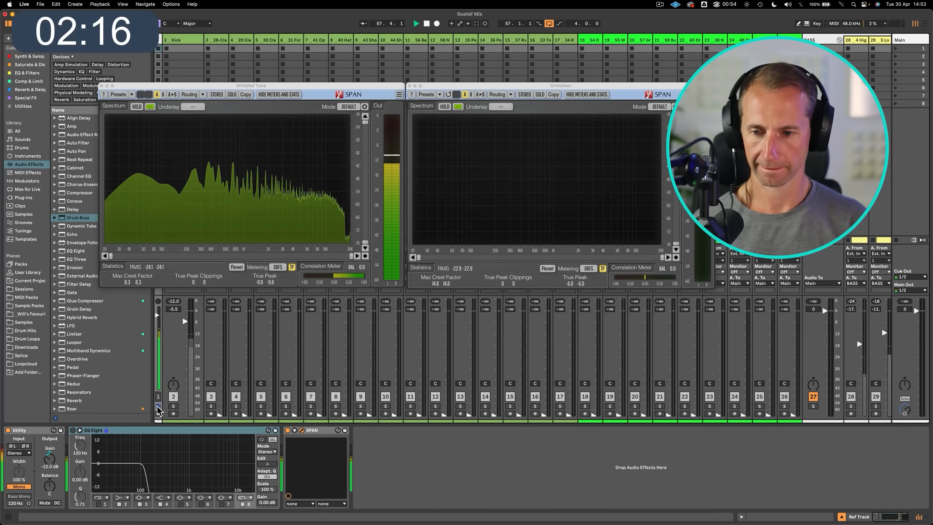
key("space")
left_click(158, 406)
key("space")
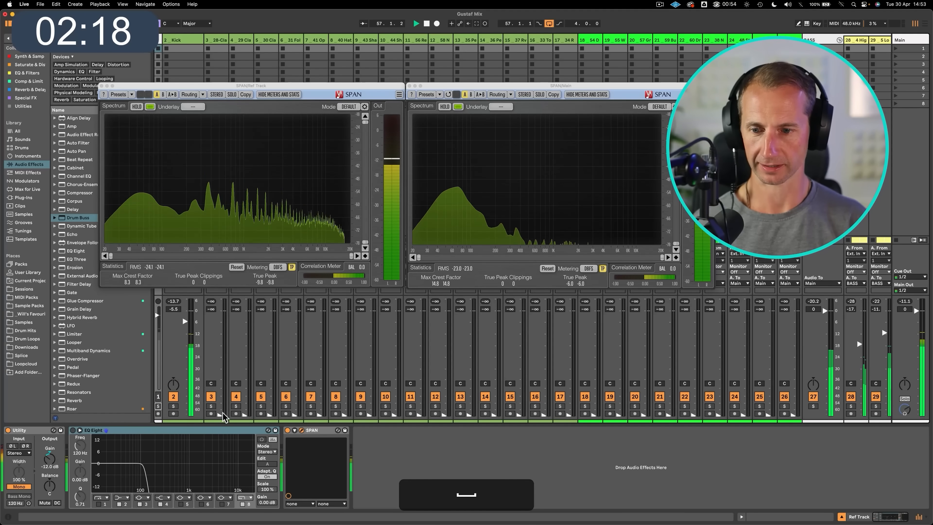
Step: Bring up the four clap tracks, 3 to 6, to about -13, -12, -11 and -11 dB against the kick and bass
left_click_drag(219, 353, 220, 336)
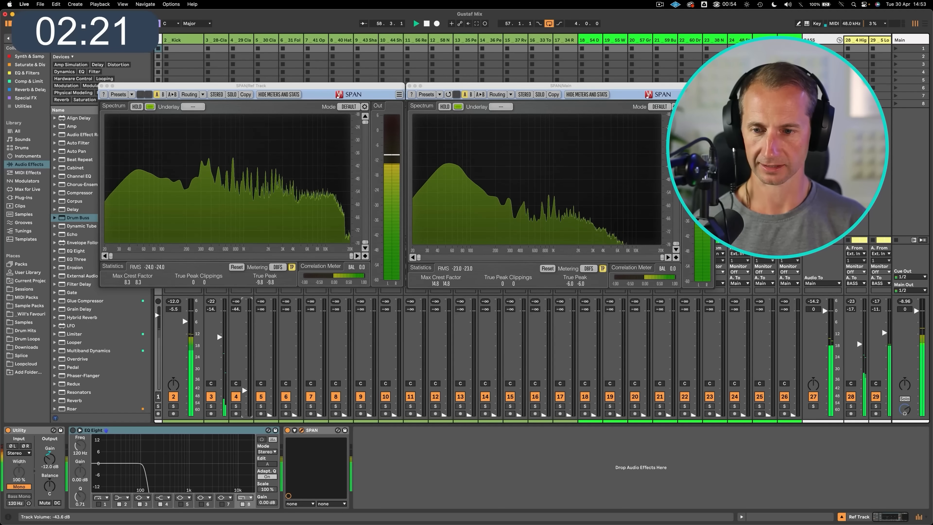
left_click_drag(232, 336, 219, 336)
left_click_drag(269, 408, 269, 354)
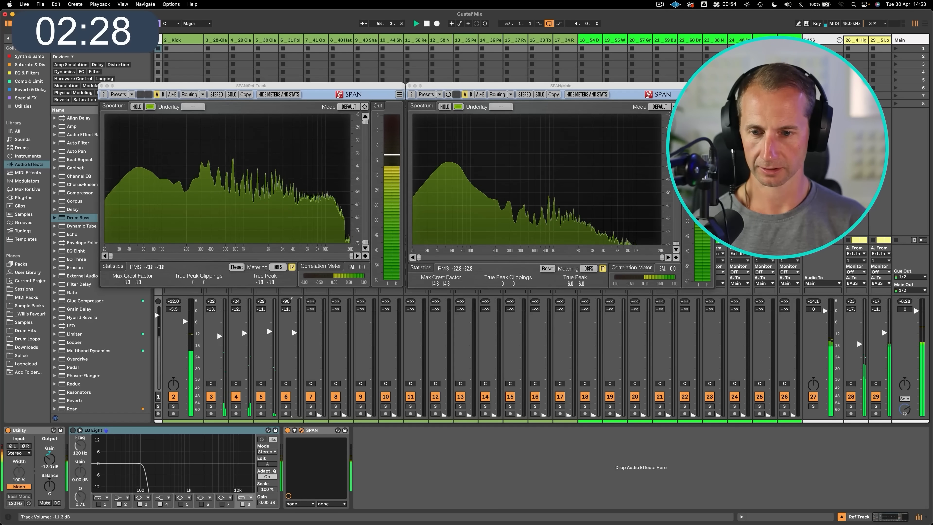
left_click_drag(294, 316, 294, 330)
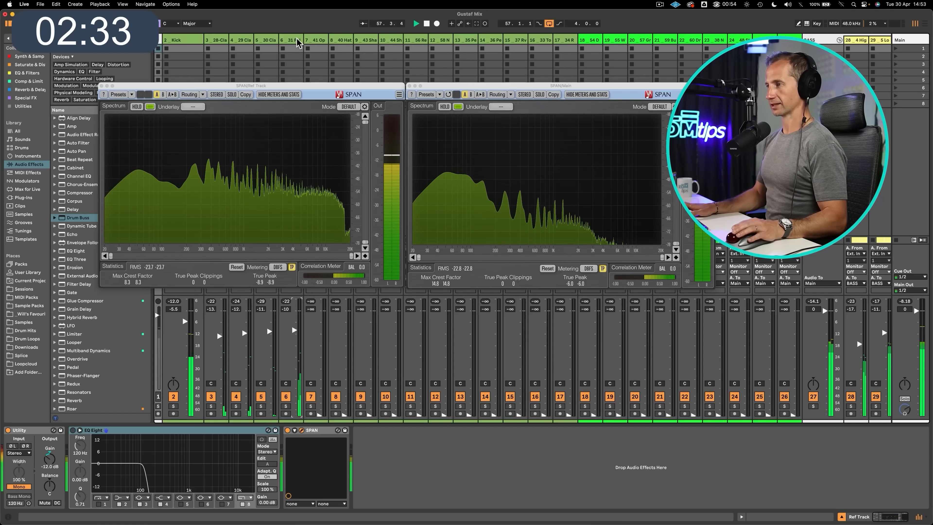
Step: Group the four clap tracks and name the group CLAPS
left_click(217, 41)
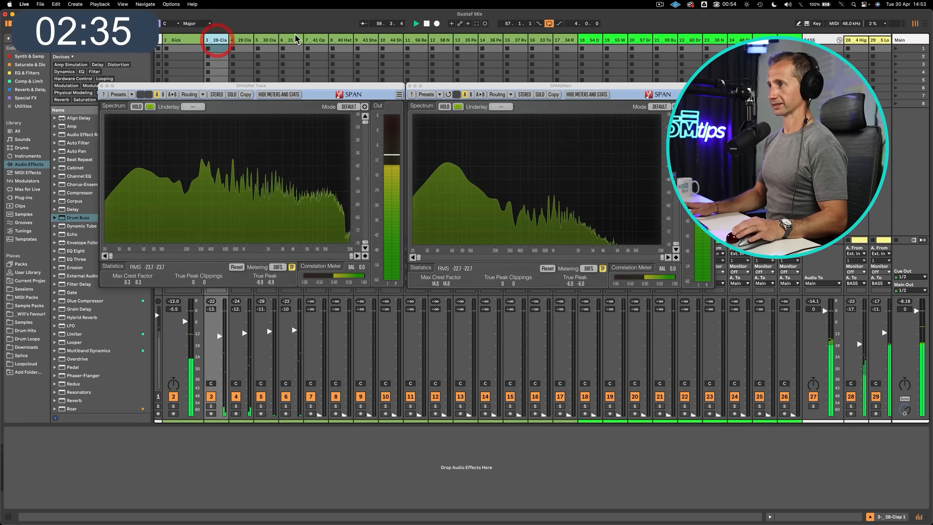
left_click(294, 41, "shift")
key("super+shift+g")
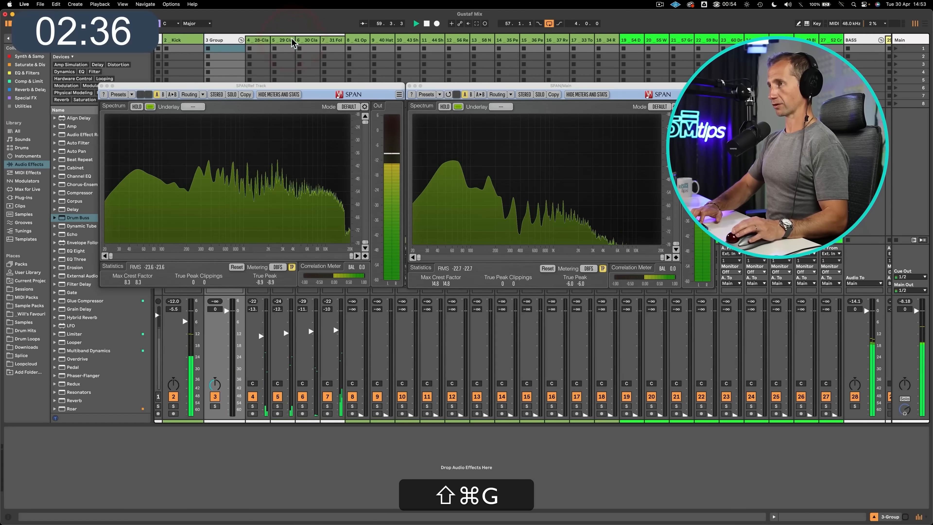
left_click(221, 39, "super")
key("super+shift+r")
type("CLAP")
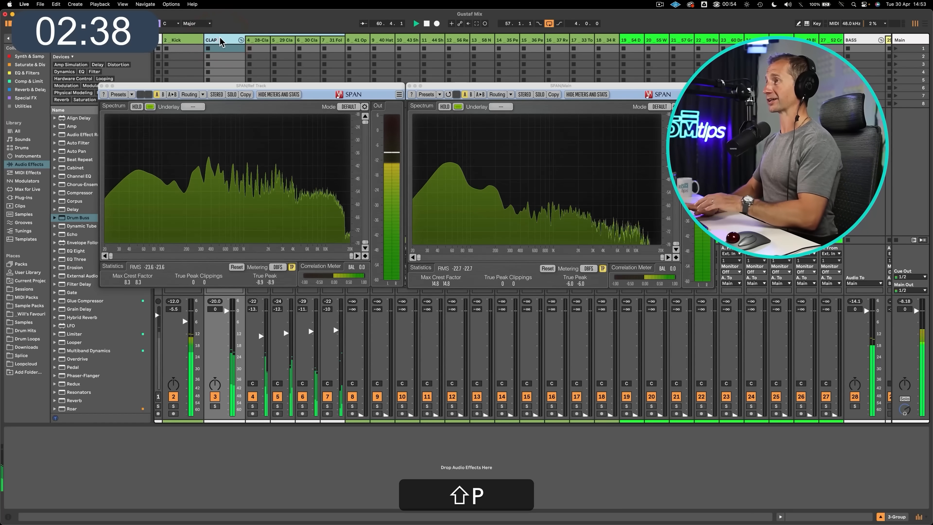
key("shift+Return")
left_click_drag(205, 86, 233, 73)
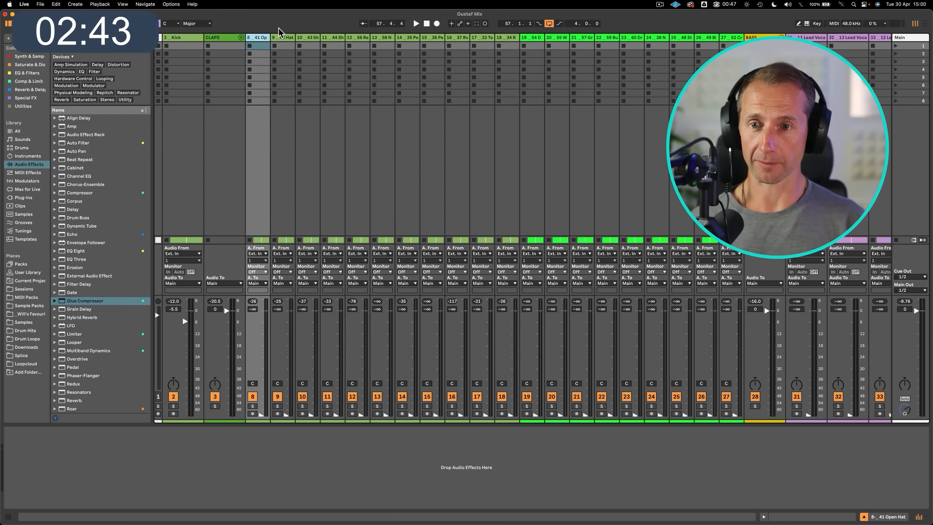
Step: Play the loop and raise the Open Hat track to about -14 dB
left_click(281, 37)
left_click(259, 37)
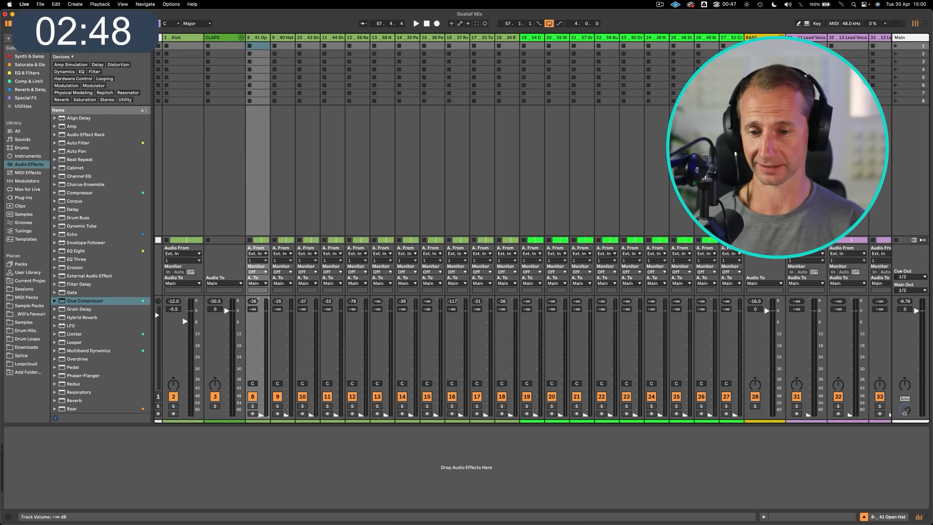
key("space")
left_click_drag(260, 414, 260, 385)
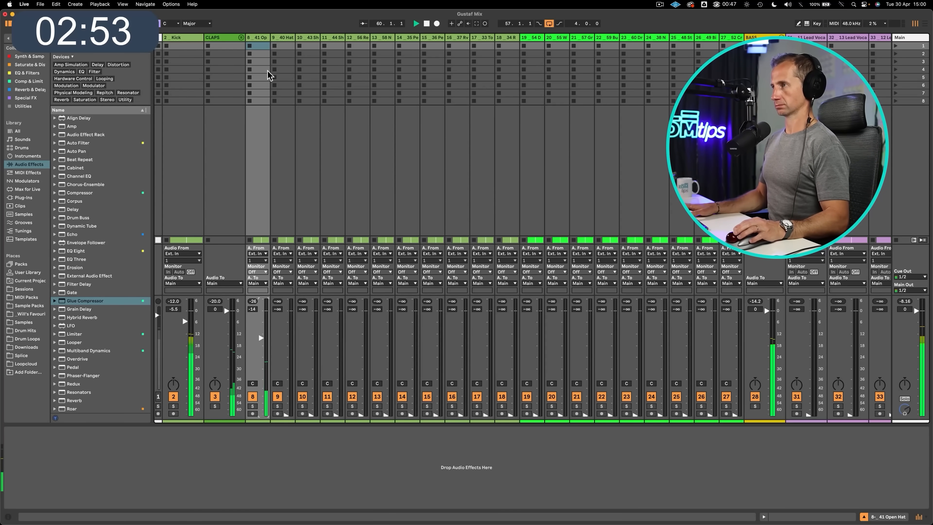
Step: Raise the remaining hat and percussion tracks, 9 to 18, together to about -12 dB
left_click(281, 37)
left_click(505, 38, "shift")
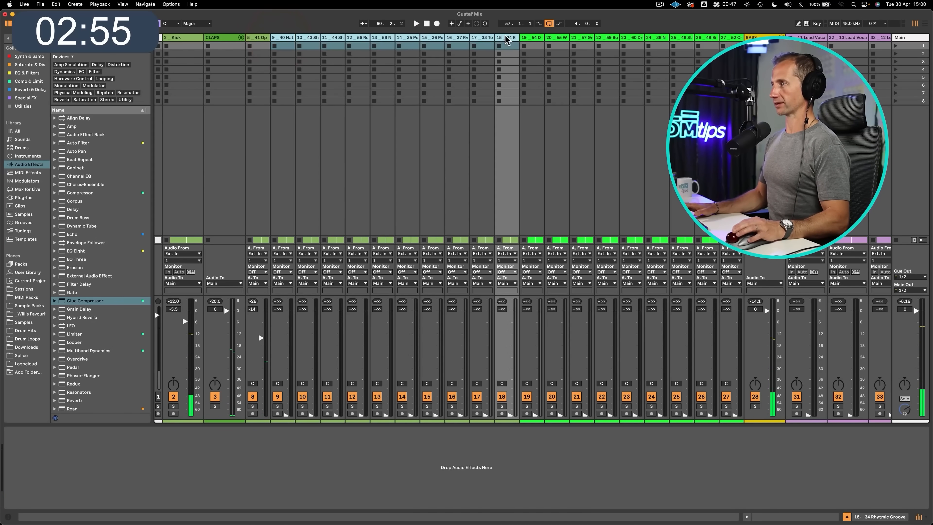
key("space")
left_click_drag(510, 414, 511, 333)
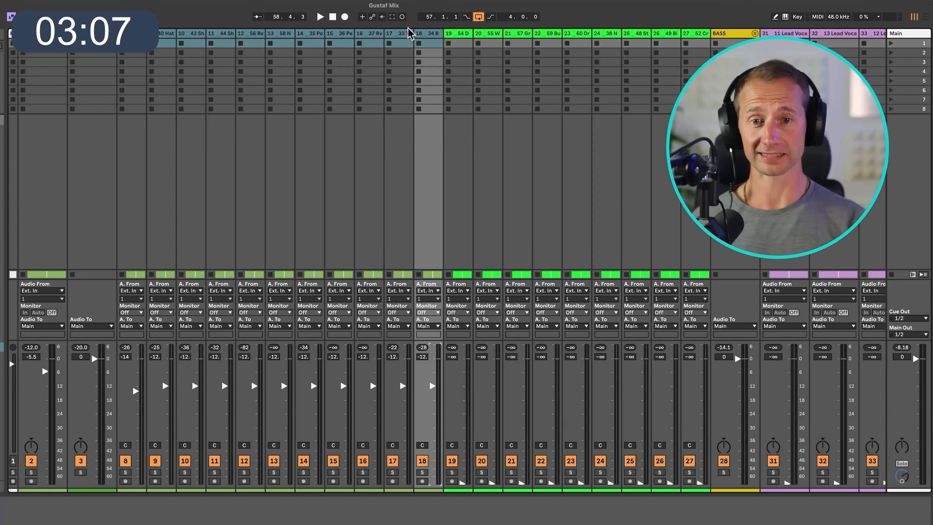
left_click(396, 36)
left_click(457, 35)
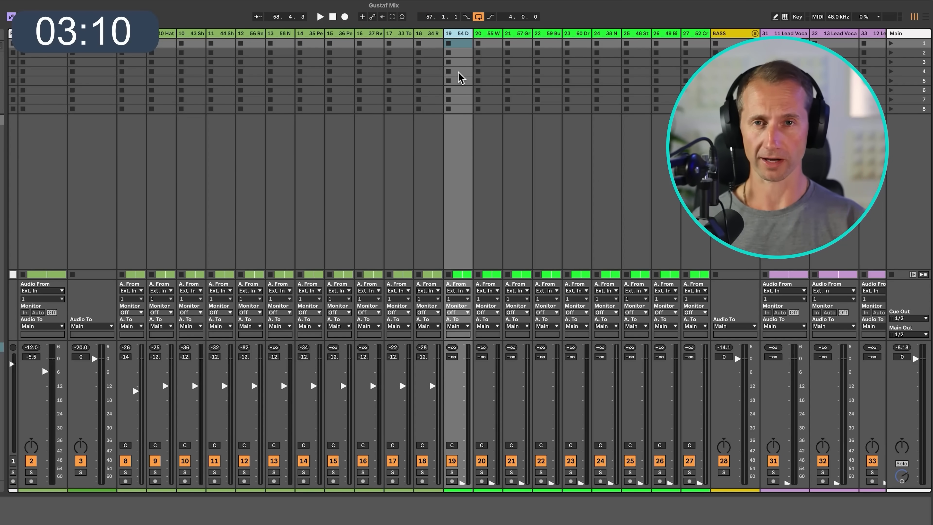
Step: Raise the first lead vocal, track 31, to about -11.3 dB and play the loop
scroll(452, 165, "right", 15)
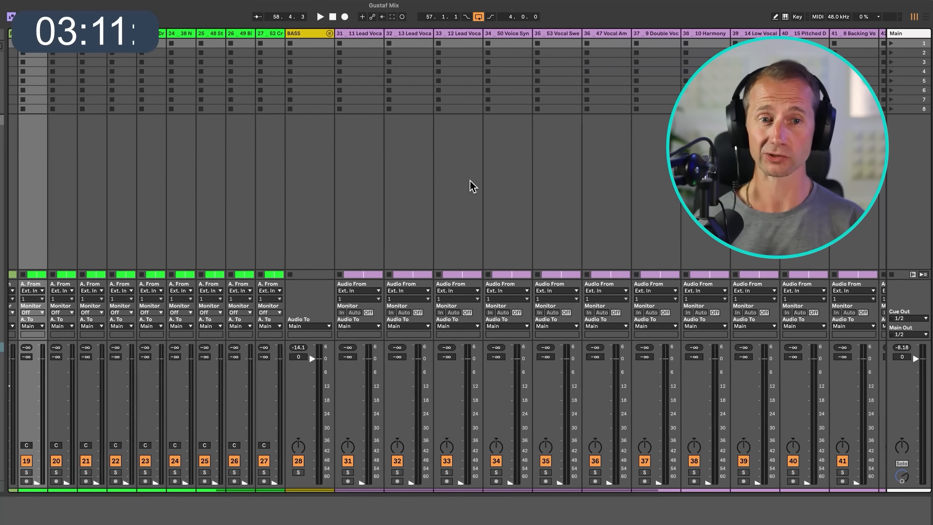
left_click(226, 34)
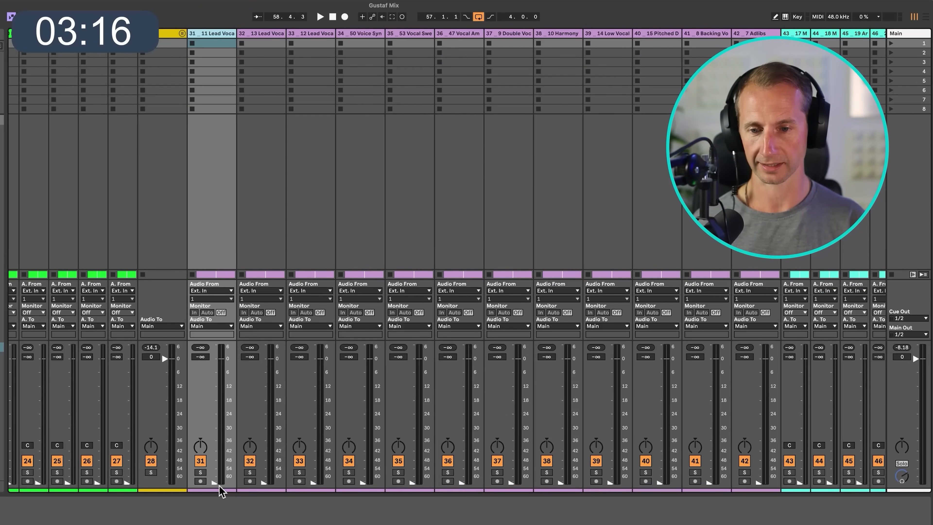
left_click_drag(215, 481, 214, 388)
key("space")
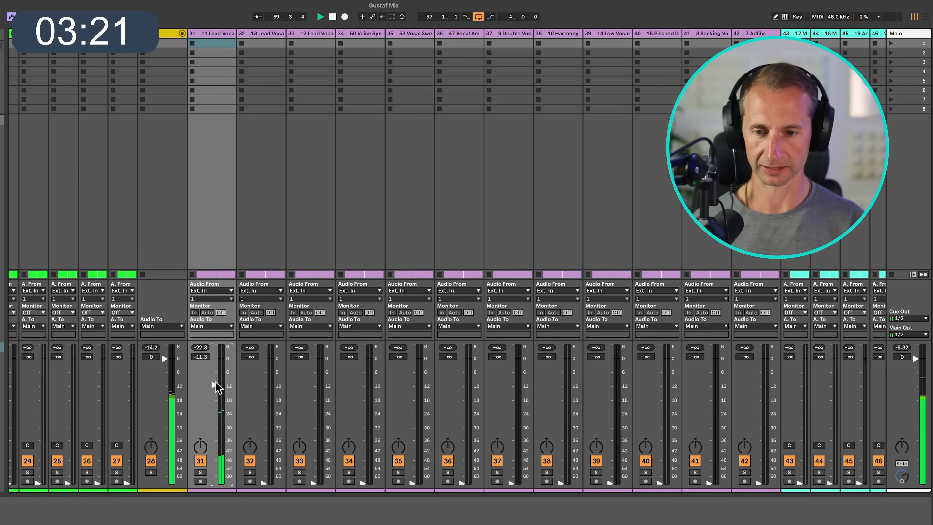
Step: Briefly solo the Ref Track to compare its vocal level with the mix
scroll(211, 378, "left", 10)
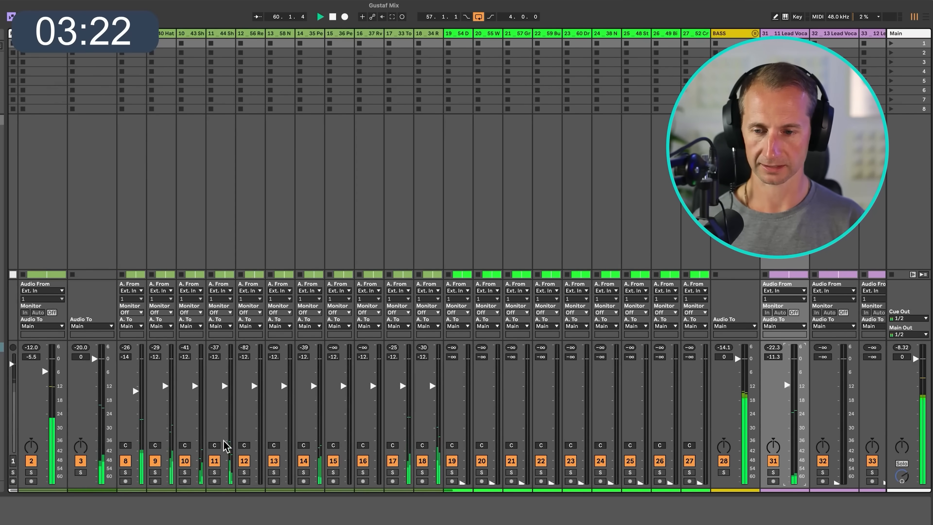
left_click(13, 472)
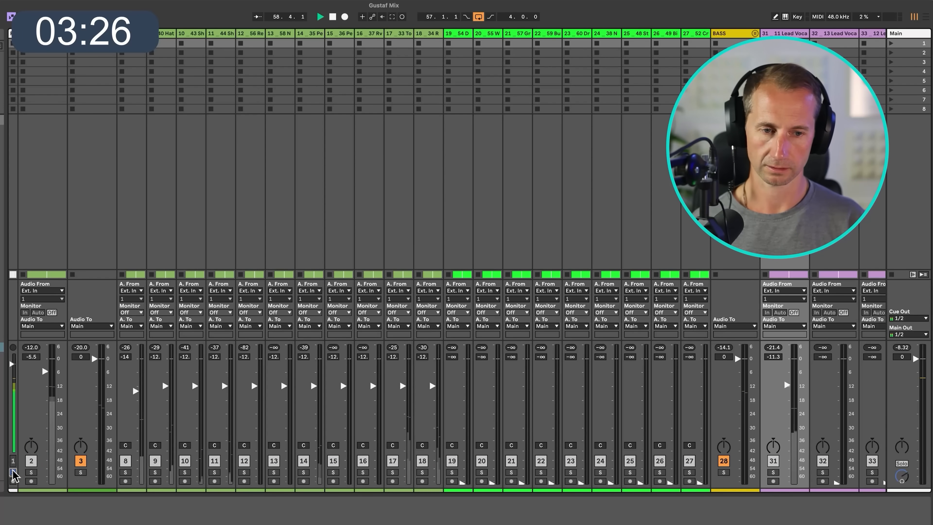
left_click(13, 472)
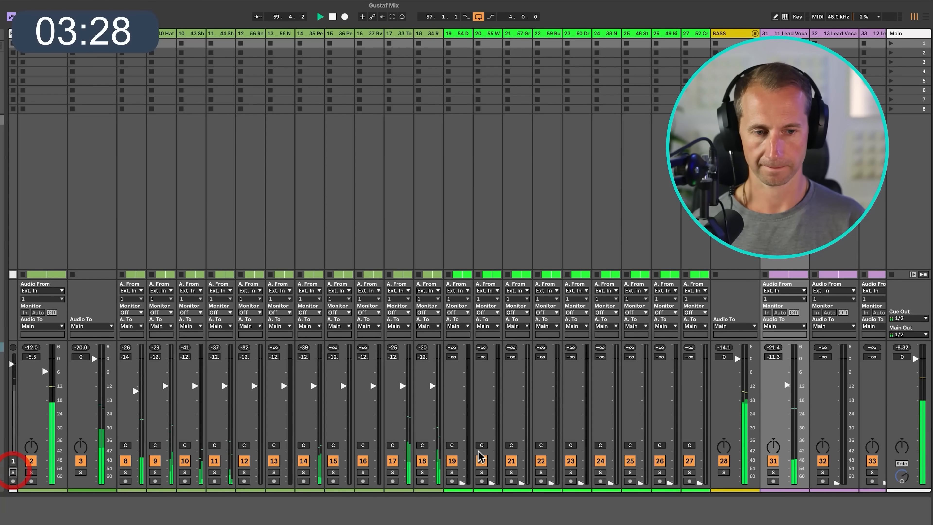
Step: Raise lead vocal track 31 to -10.0 dB, and bring in lead vocal tracks 32 and 33 at -20.3 and -18.0 dB
scroll(479, 456, "right", 10)
scroll(471, 418, "left", 4)
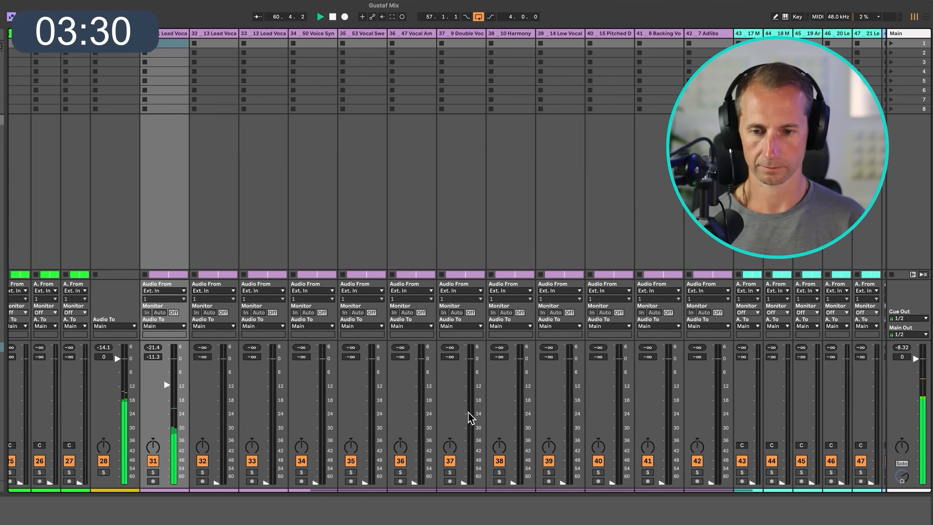
scroll(471, 418, "left", 2)
left_click_drag(191, 396, 186, 381)
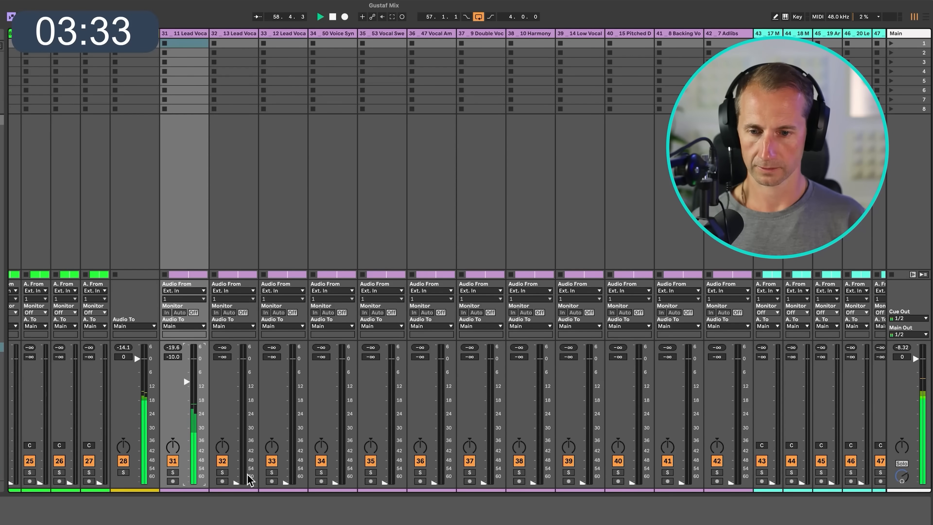
left_click_drag(238, 480, 236, 405)
left_click_drag(285, 482, 286, 402)
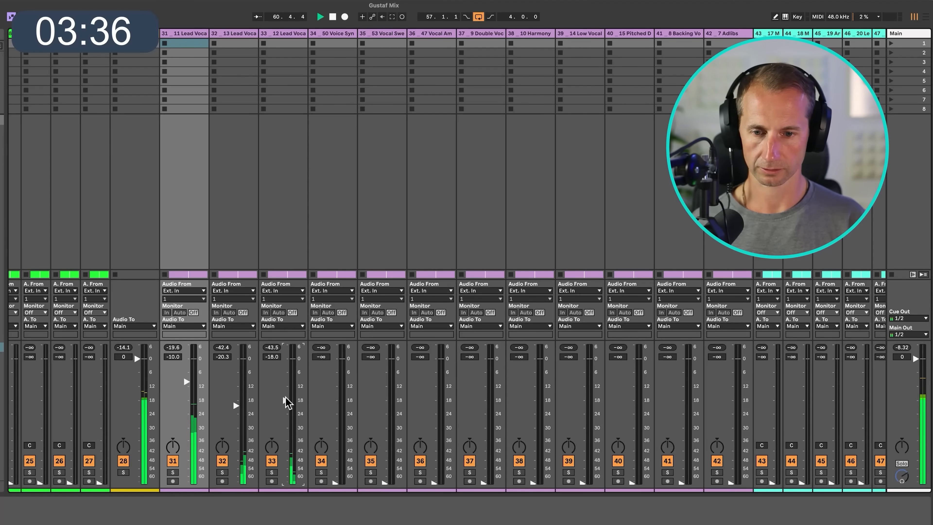
Step: Bring in vocal tracks 34 to 36 at -17.6, -18.5 and -18.5 dB, and vocal tracks 37 to 40 between -16.2 and -12.4 dB
left_click_drag(335, 482, 335, 400)
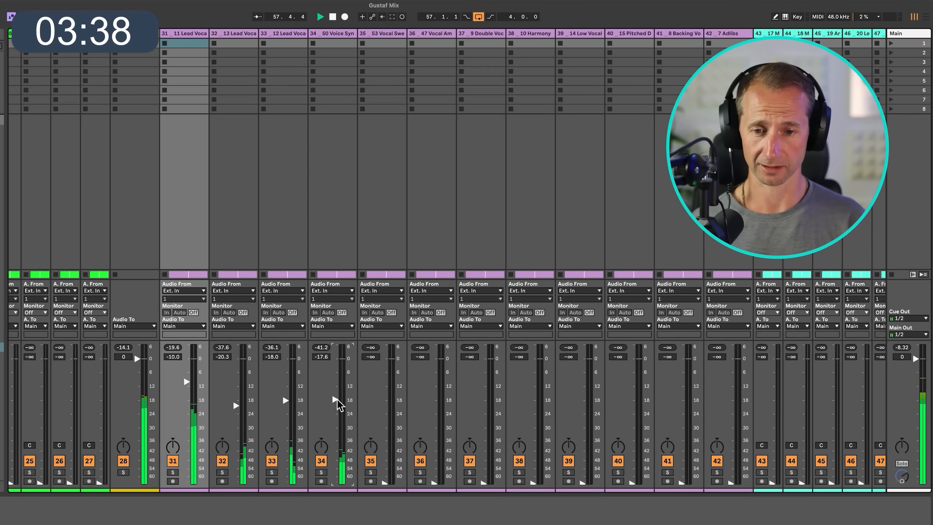
left_click_drag(384, 482, 384, 401)
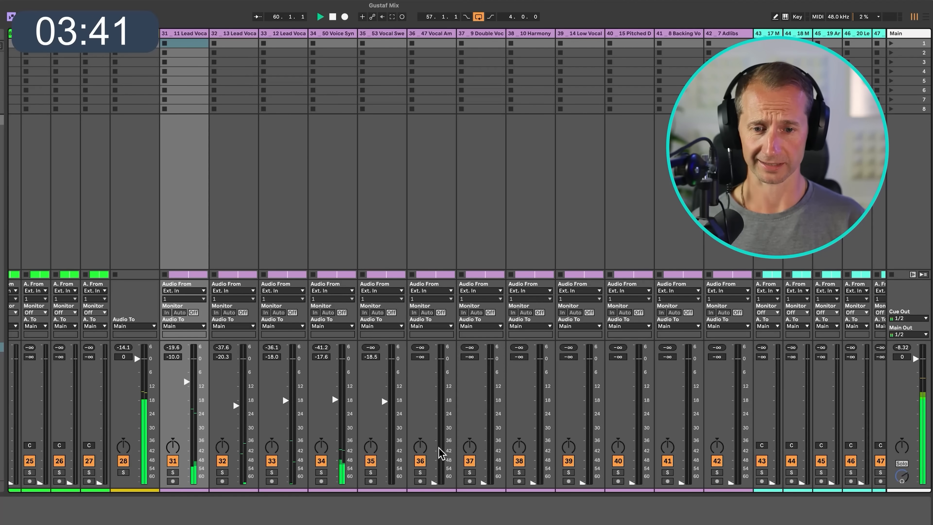
left_click_drag(439, 460, 434, 403)
left_click_drag(435, 404, 434, 401)
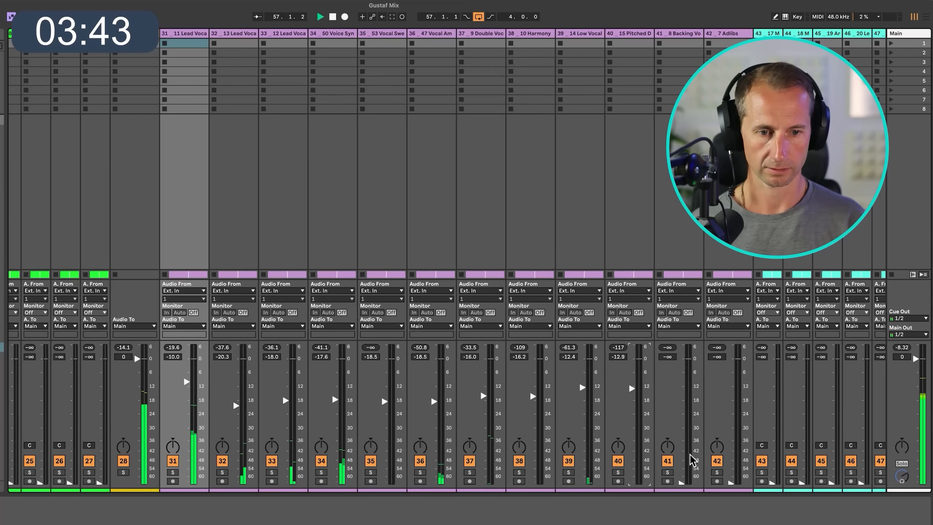
Step: Bring in backing vocal track 41 at -5.5 dB and ad-libs track 42 at -7.0 dB, and raise lead vocal track 32 to -18.0 dB
left_click_drag(682, 482, 681, 372)
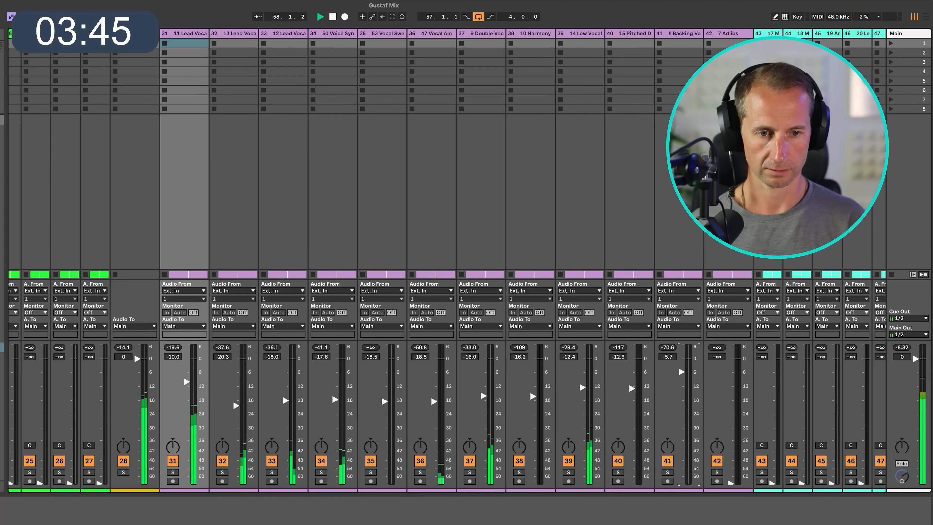
left_click_drag(731, 482, 731, 374)
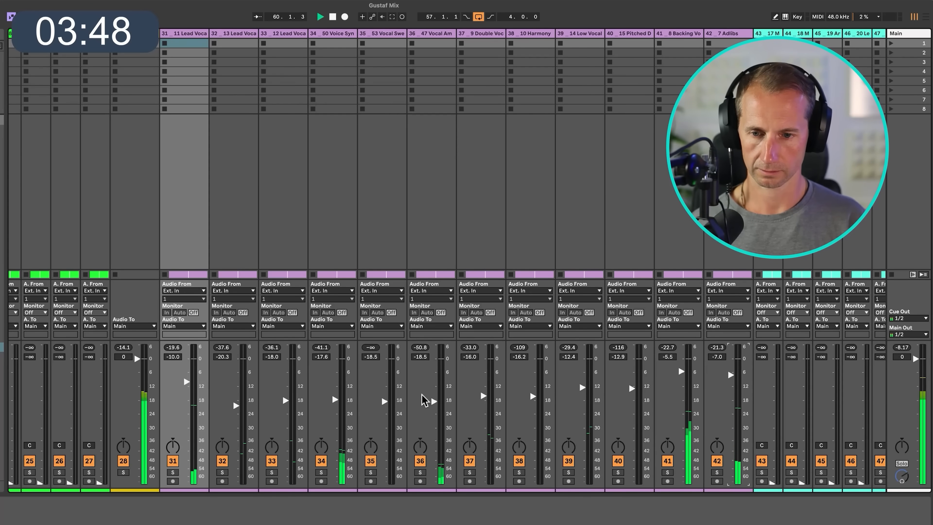
left_click_drag(235, 405, 235, 400)
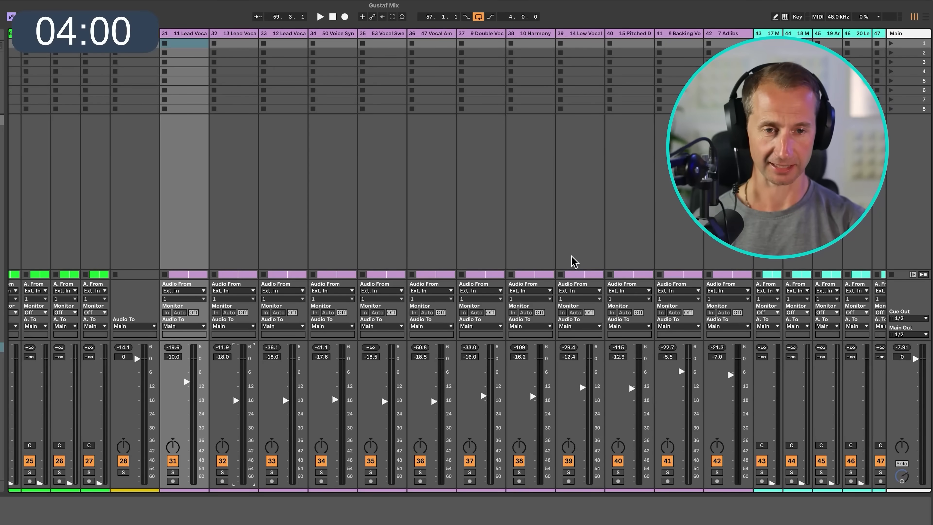
Step: Play the loop and raise the chord, arp and lead tracks, 43 to 47, together to -8.0 dB
key("Tab")
key("Tab")
key("space")
scroll(566, 283, "right", 8)
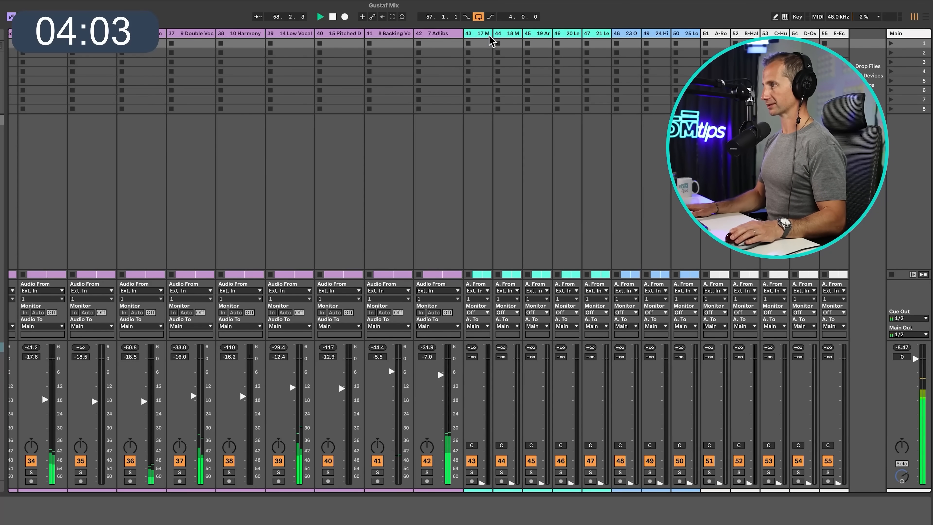
left_click(477, 33)
left_click(589, 33, "shift")
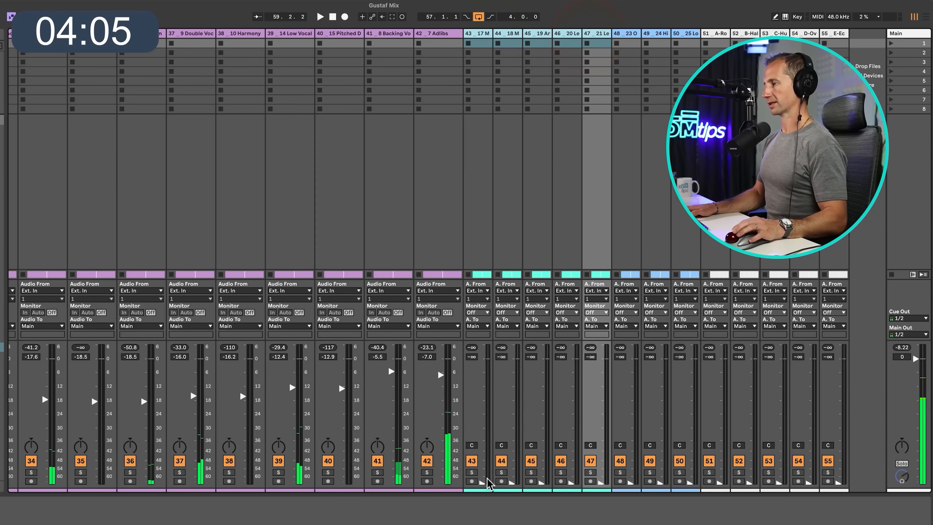
left_click_drag(487, 478, 487, 371)
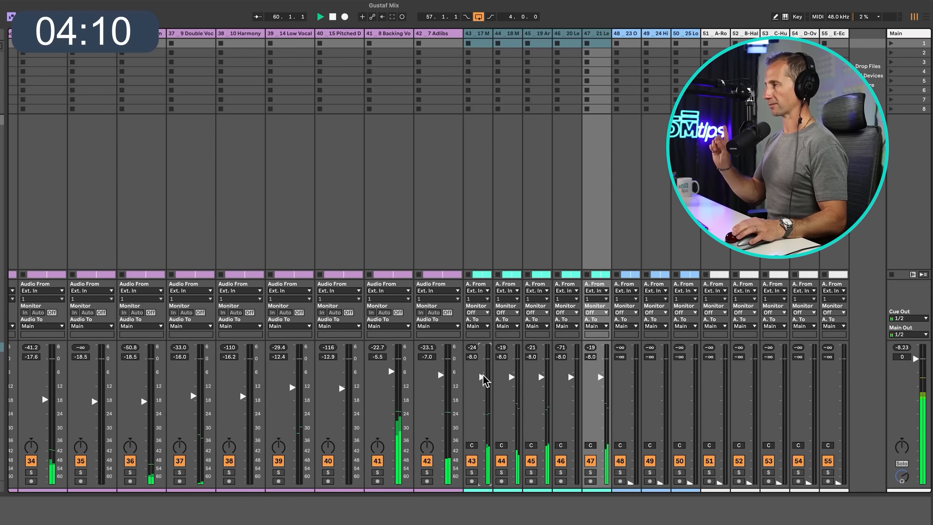
Step: Raise only the lead synth, track 47, to -5.7 dB
left_click(593, 38)
left_click(636, 37)
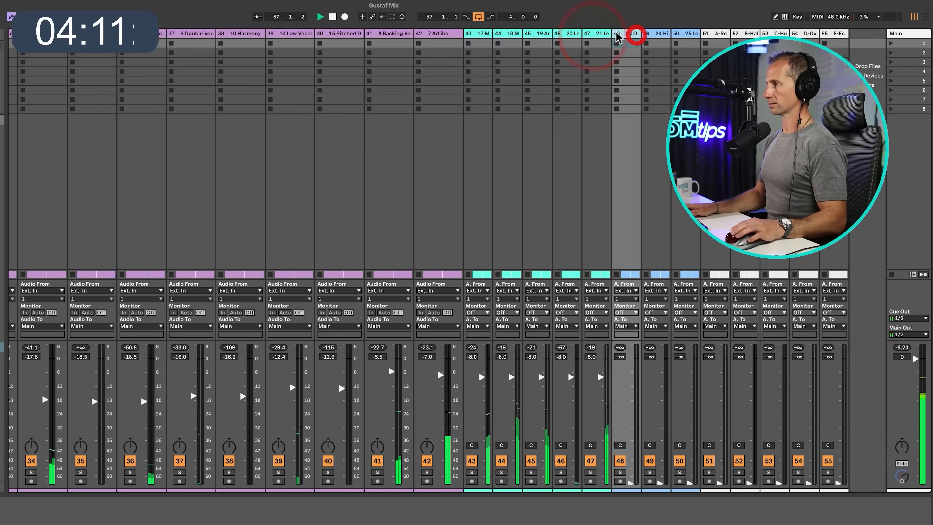
left_click(594, 33)
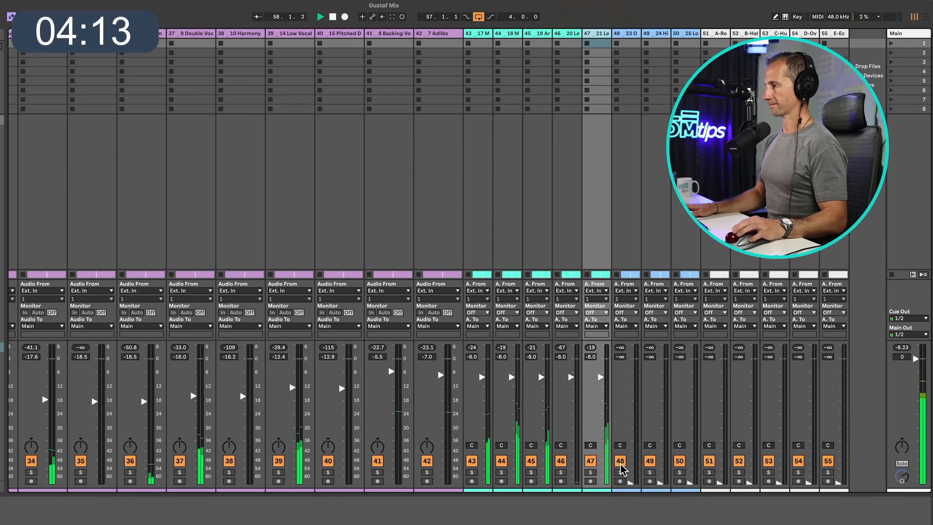
left_click(590, 472)
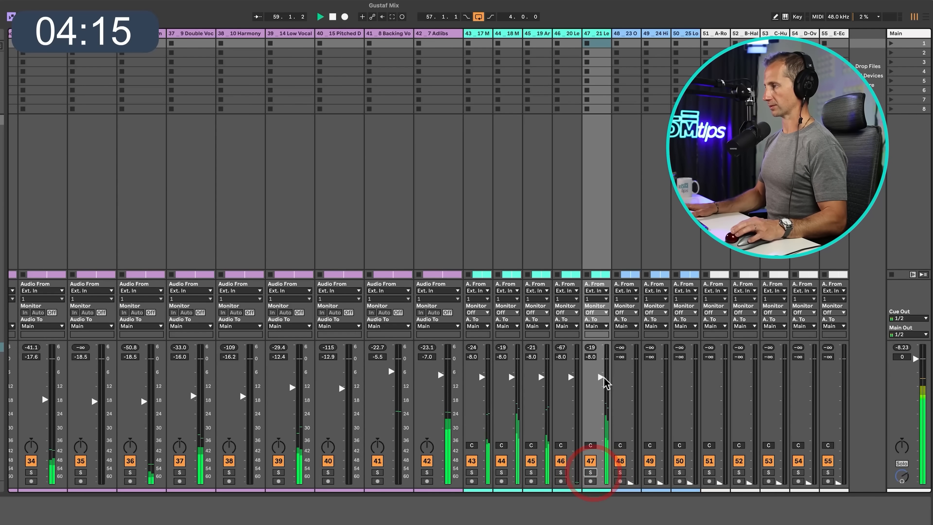
left_click_drag(599, 375, 604, 373)
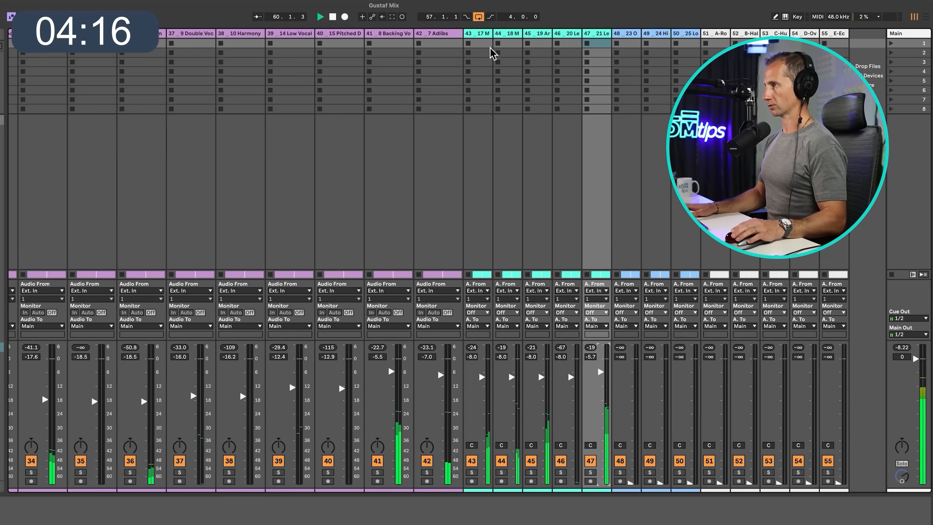
Step: Pull tracks 43 to 46 all the way down together and bring them back up to -10.0 dB
left_click(477, 34)
left_click(565, 33)
left_click_drag(534, 376, 533, 480)
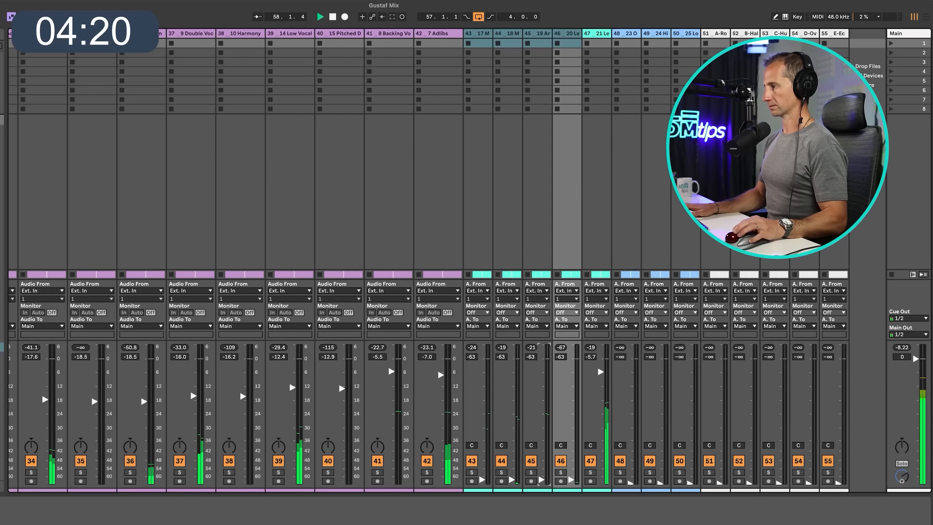
left_click_drag(540, 479, 541, 382)
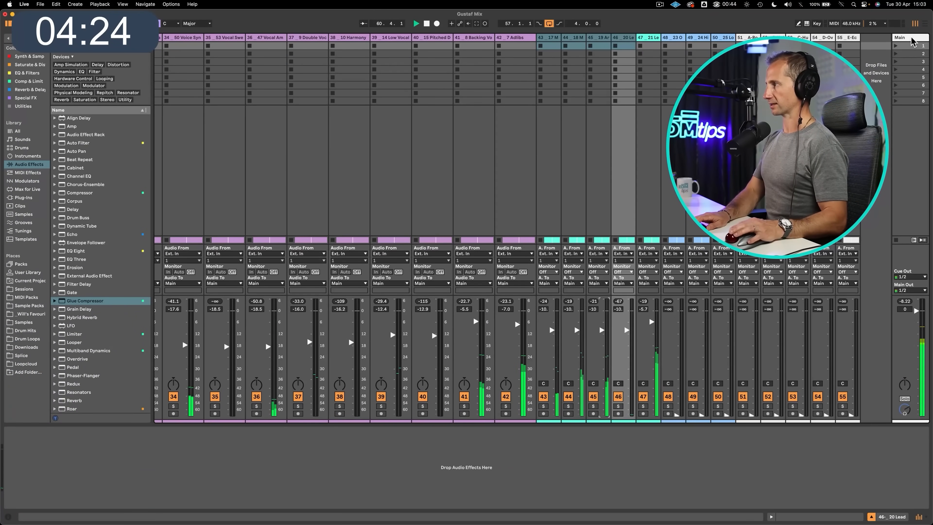
Step: Open the SPAN analysers of the Main and Ref Track side by side and compare their spectra during playback
left_click(910, 35)
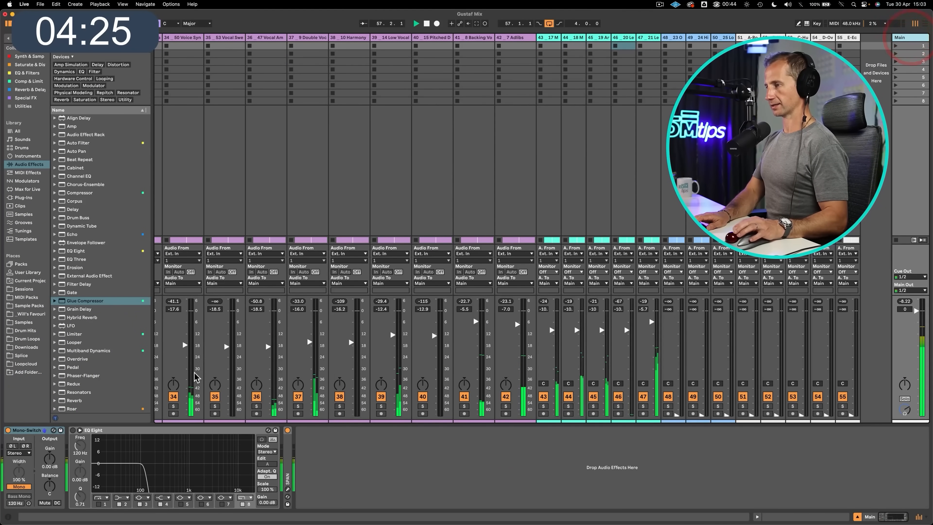
left_click(287, 489)
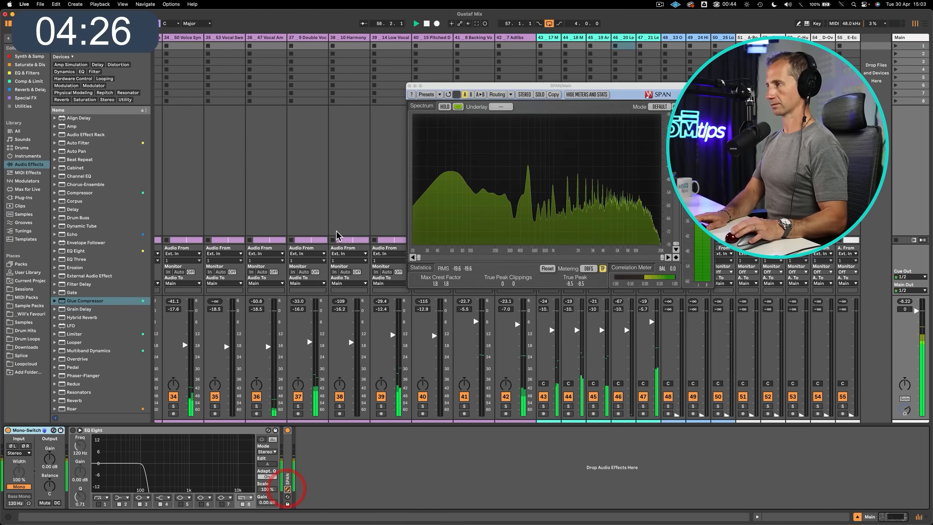
scroll(249, 90, "left", 10)
scroll(174, 69, "left", 5)
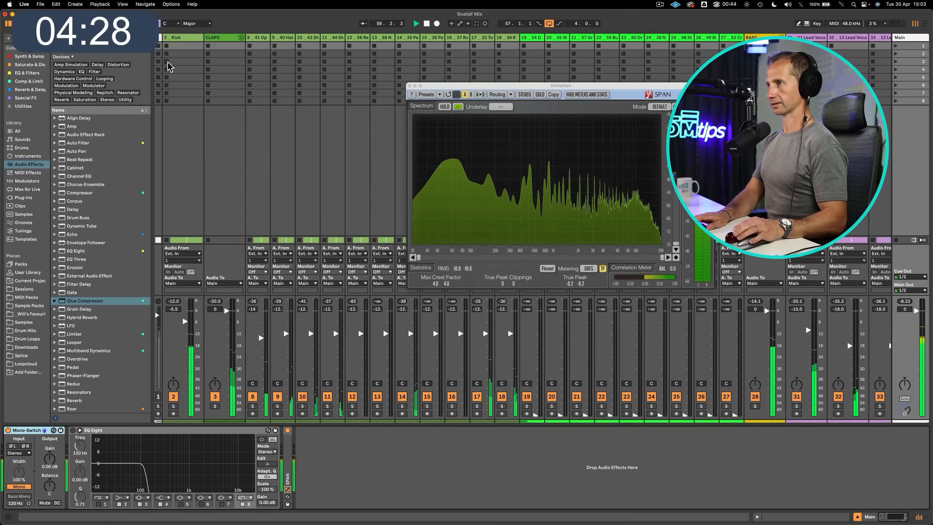
left_click(158, 37)
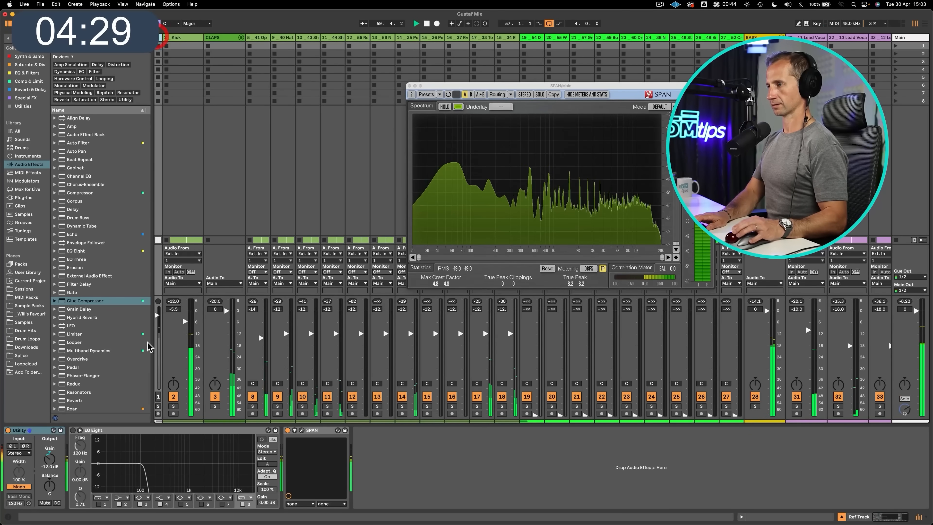
left_click(302, 430)
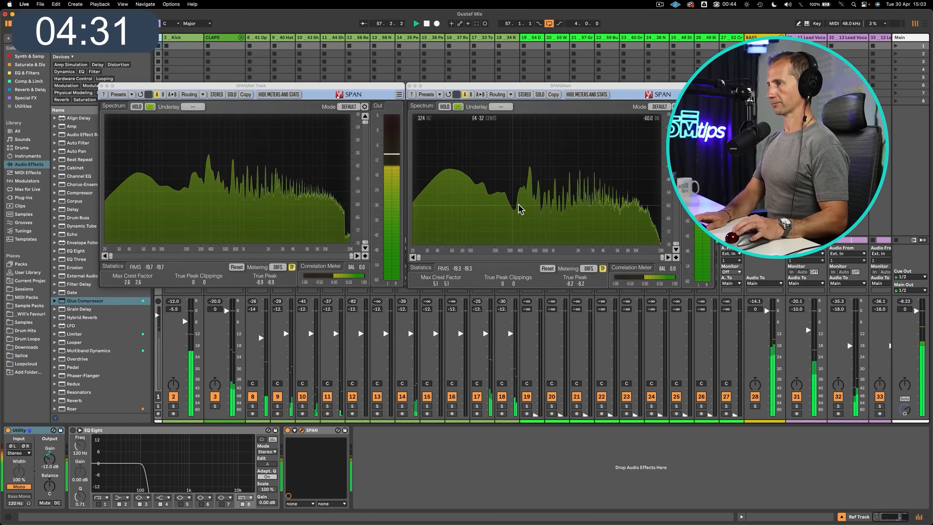
left_click(907, 301)
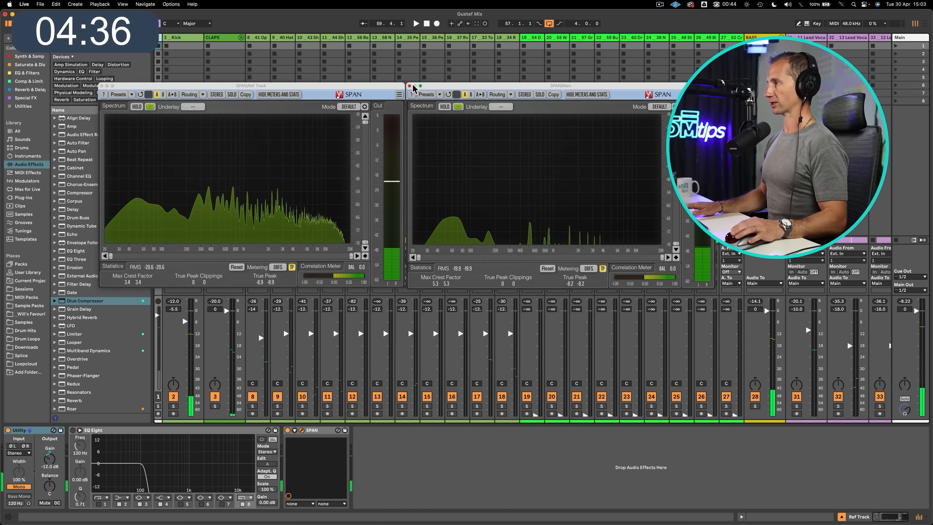
Step: Bring in string tracks 48 to 50 together at -10.9 dB while the loop plays, and stop playback
left_click(675, 39)
left_click(728, 36, "shift")
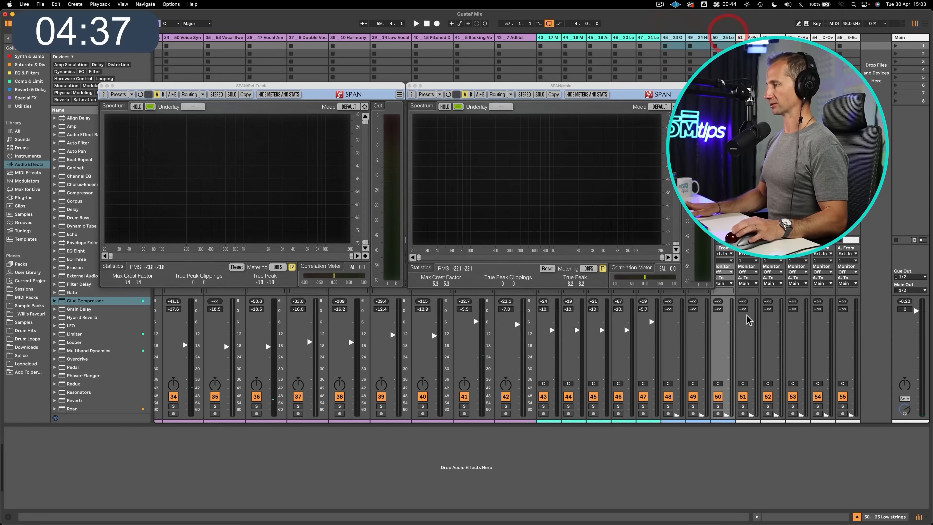
key("space")
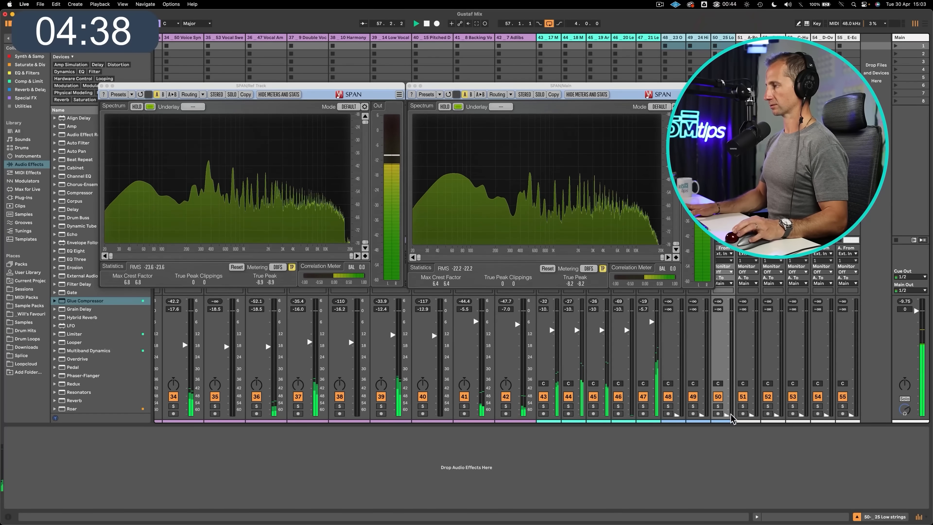
left_click_drag(730, 415, 730, 409)
left_click_drag(725, 331, 726, 324)
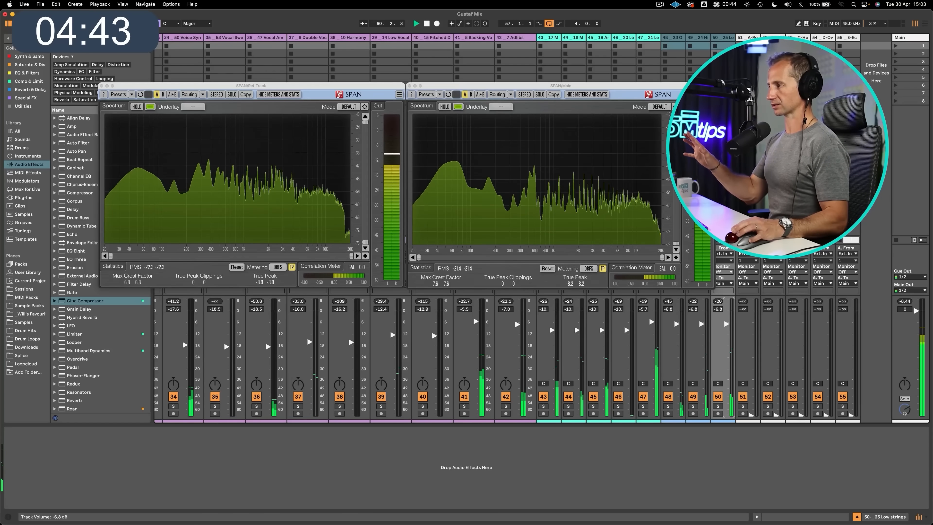
mouse_move(726, 323)
left_mouse_down()
mouse_move(726, 382)
mouse_move(726, 332)
left_mouse_up()
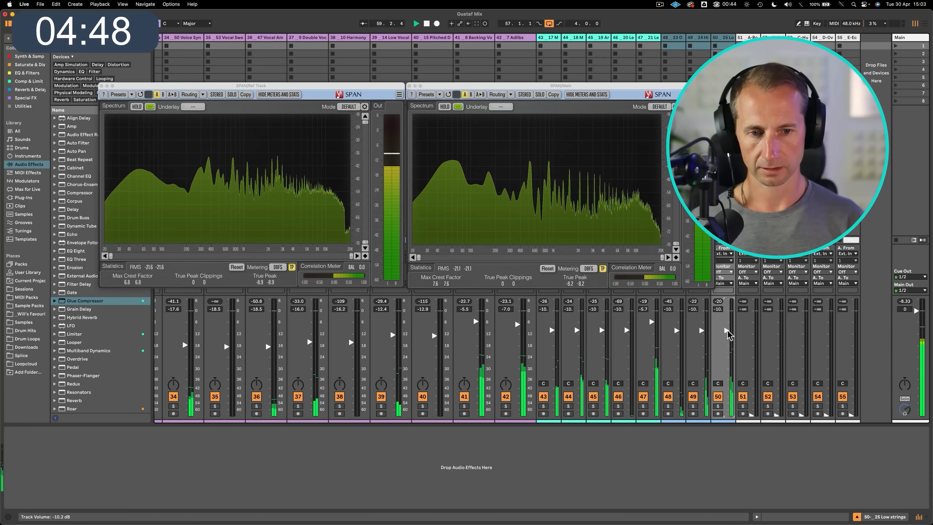
key("space")
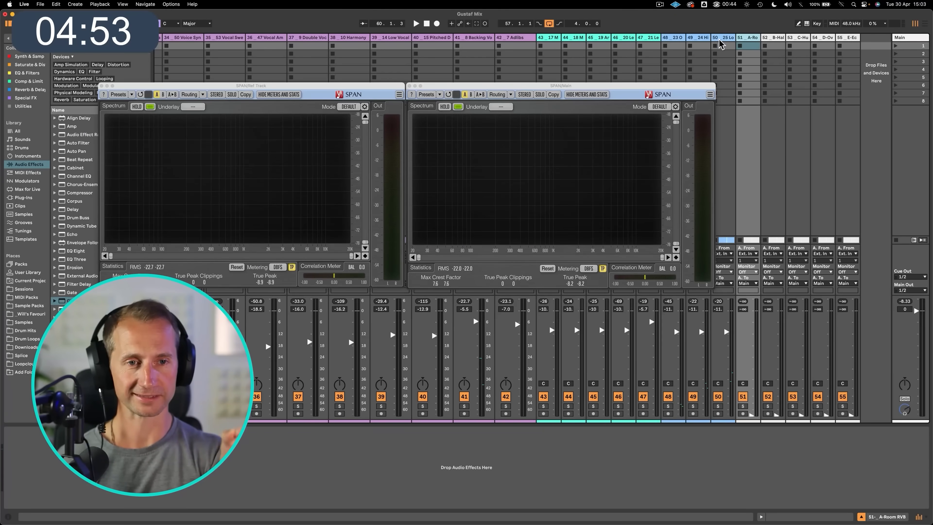
Step: Play the loop and bring in the A-Room RVB track, 51, at -6.0 dB, soloing it briefly to check its sound
left_click(719, 39)
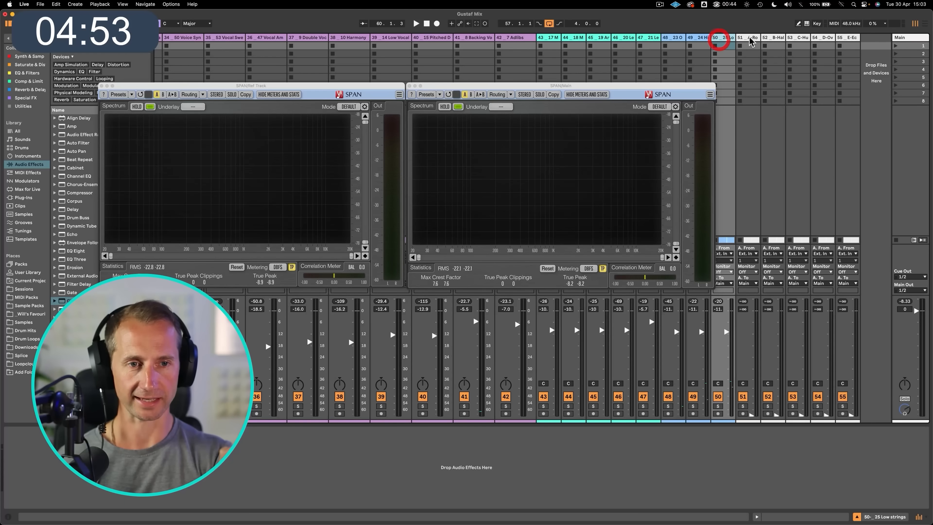
left_click(749, 38)
key("Tab")
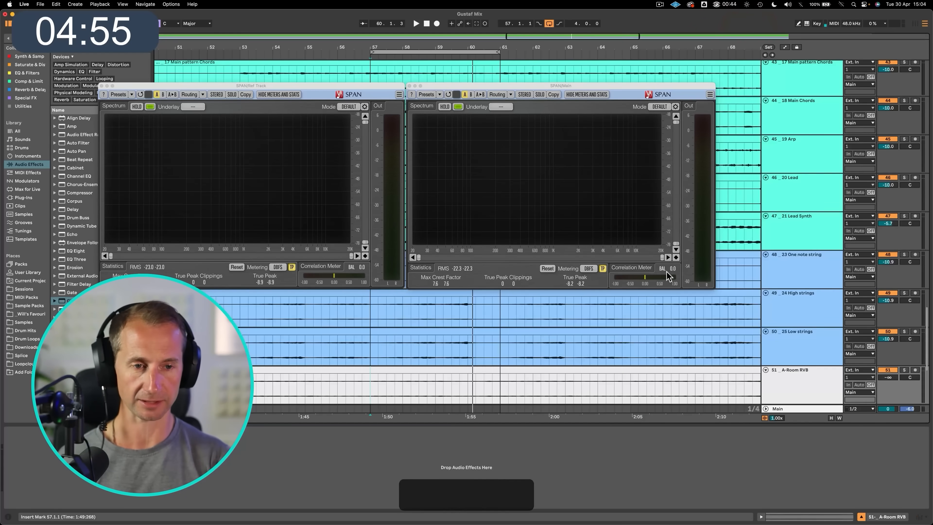
key("Tab")
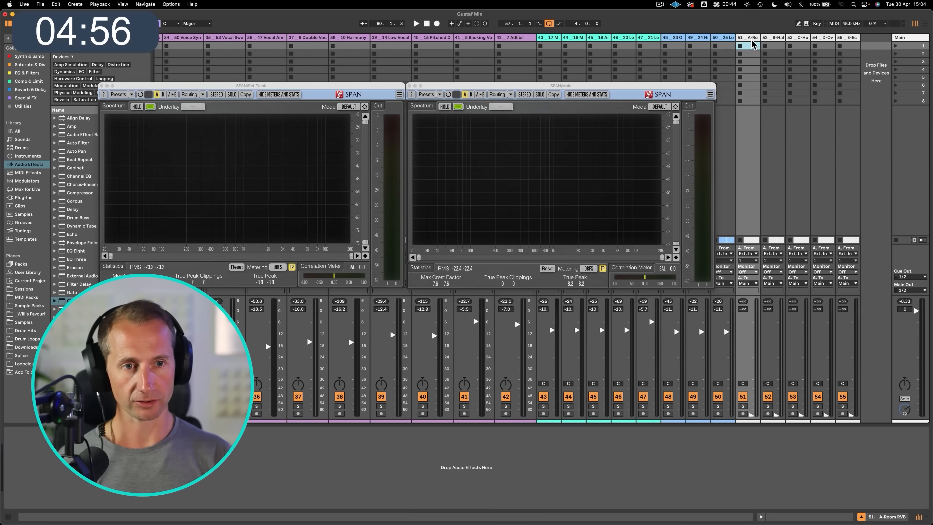
left_click(750, 38)
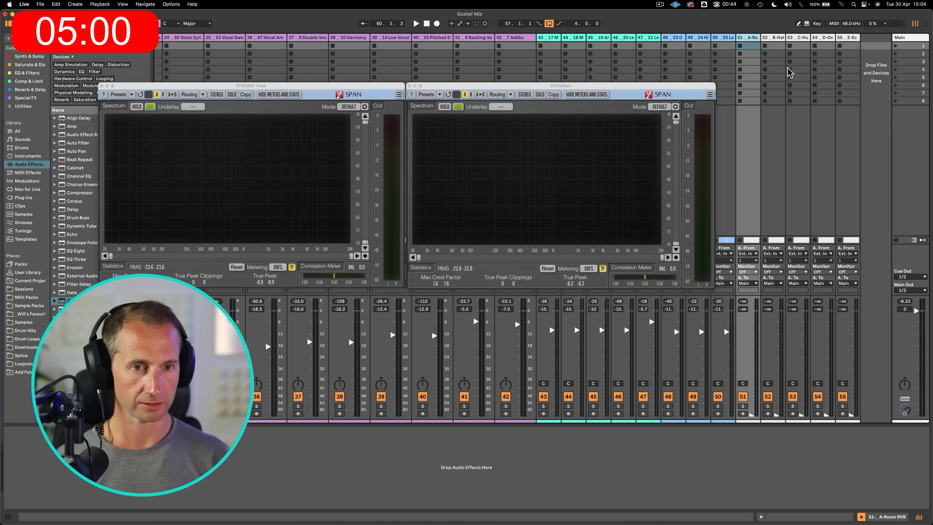
left_click(765, 40)
key("space")
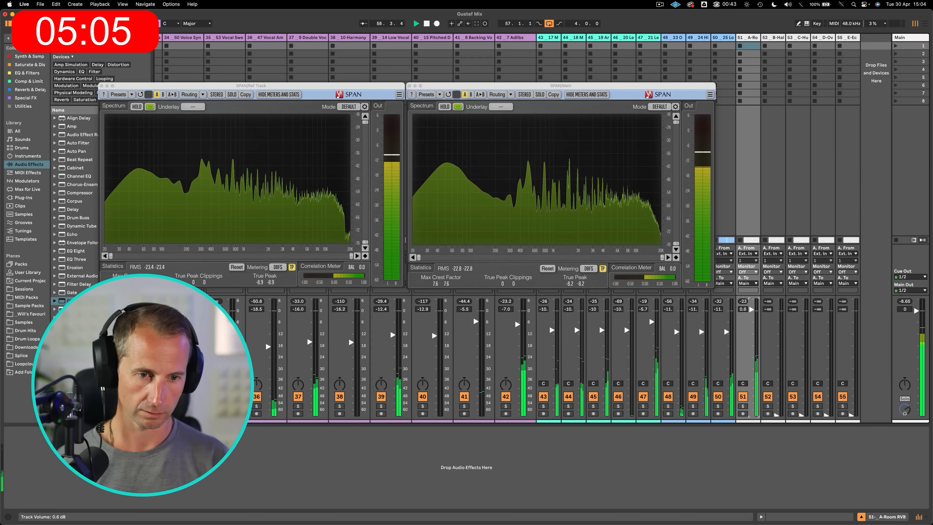
left_click(744, 406)
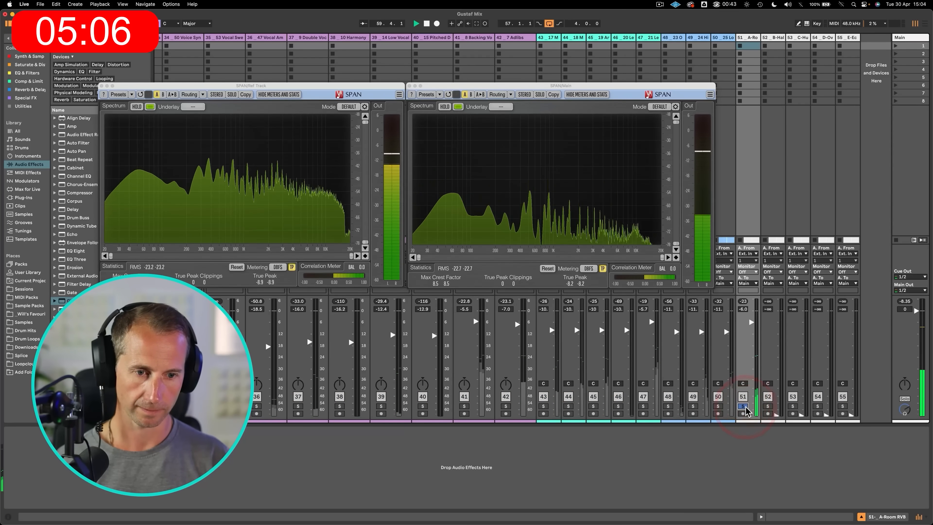
left_click(742, 405)
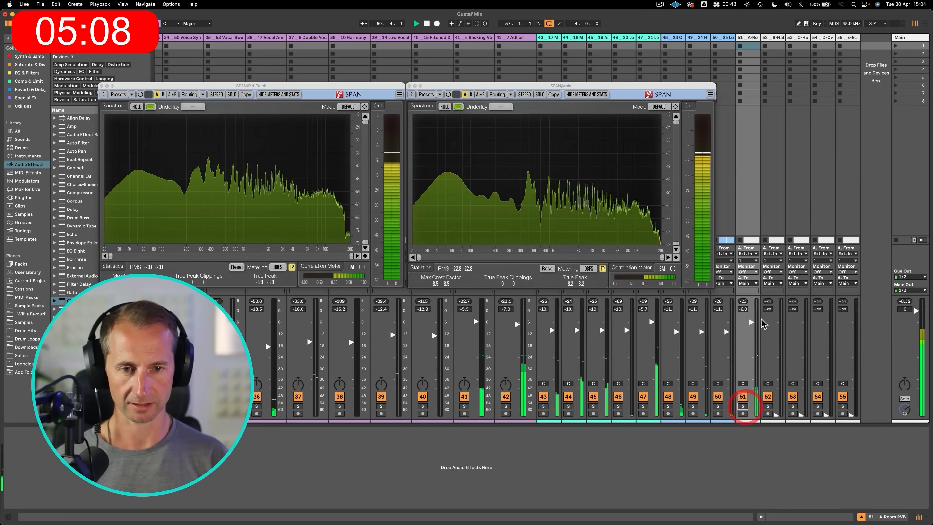
Step: Bring in the remaining effect return tracks, 52 to 55, with track 52 at -5.2 dB and track 54 at about -10 dB
left_click_drag(775, 415, 776, 320)
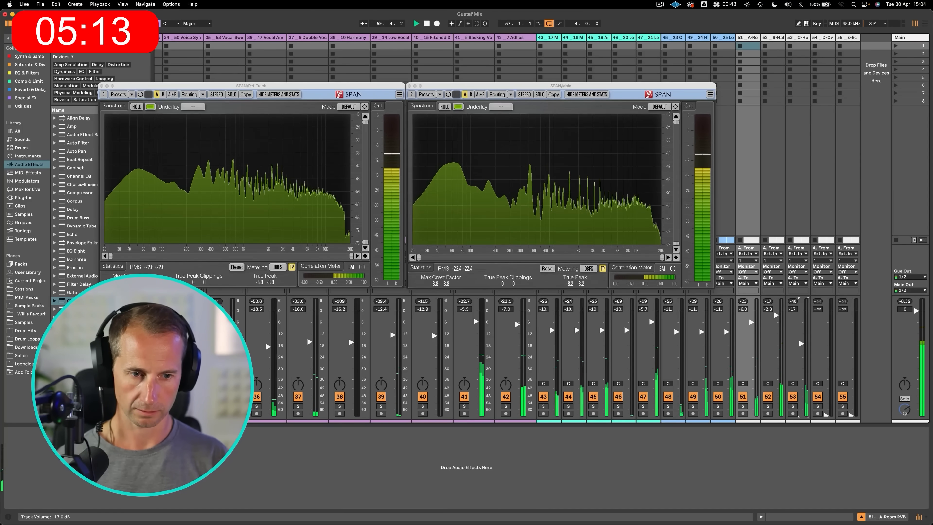
left_click_drag(774, 317, 776, 319)
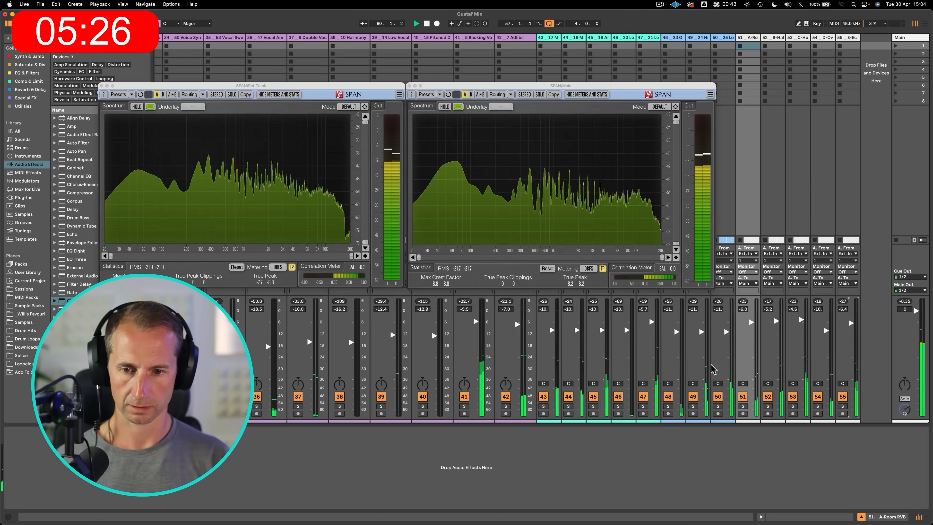
Step: Solo the BASS group briefly during loop playback to check its sound on its own
scroll(711, 368, "left", 15)
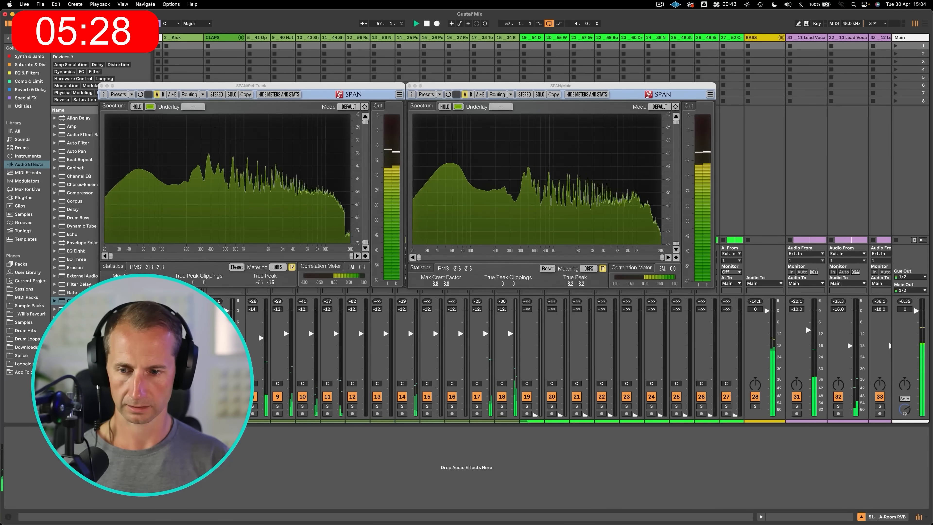
key("s")
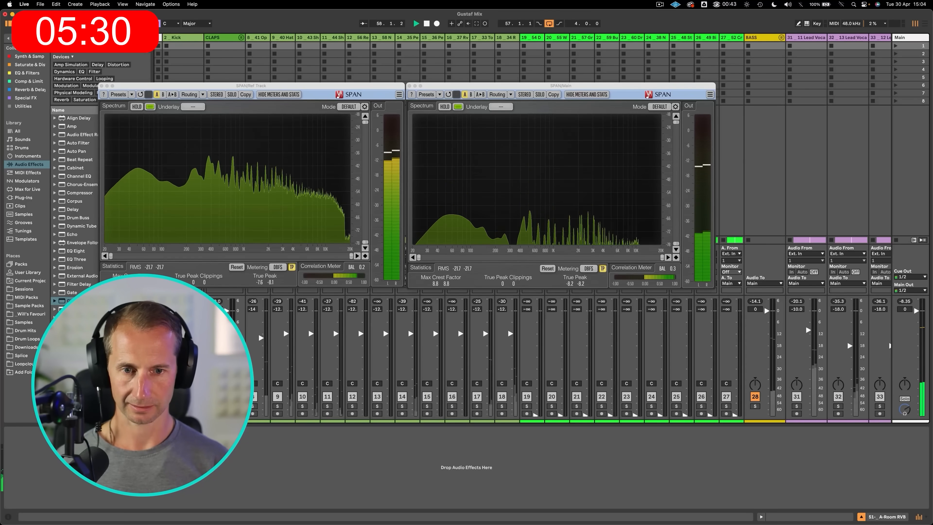
left_click(158, 406)
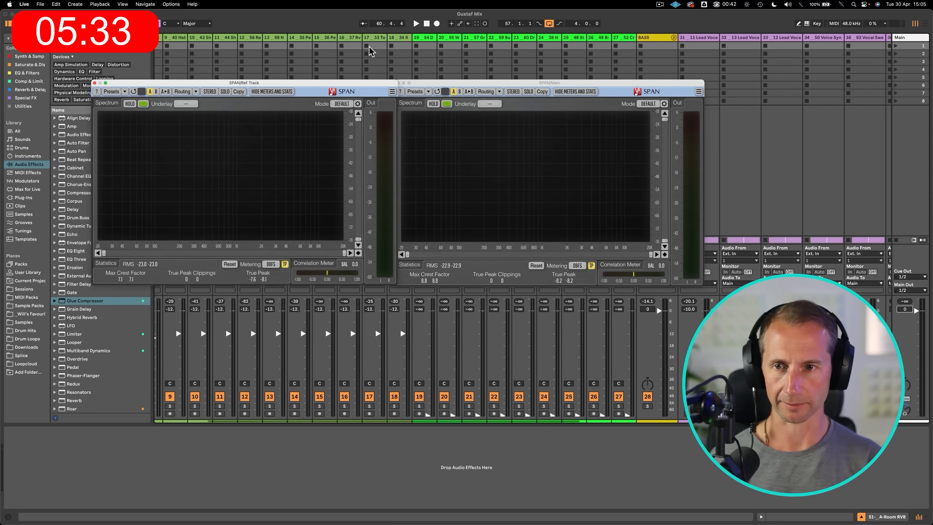
Step: Add an EQ Eight to the CLAPS group and set its low-cut frequency to 120 Hz
scroll(369, 50, "left", 5)
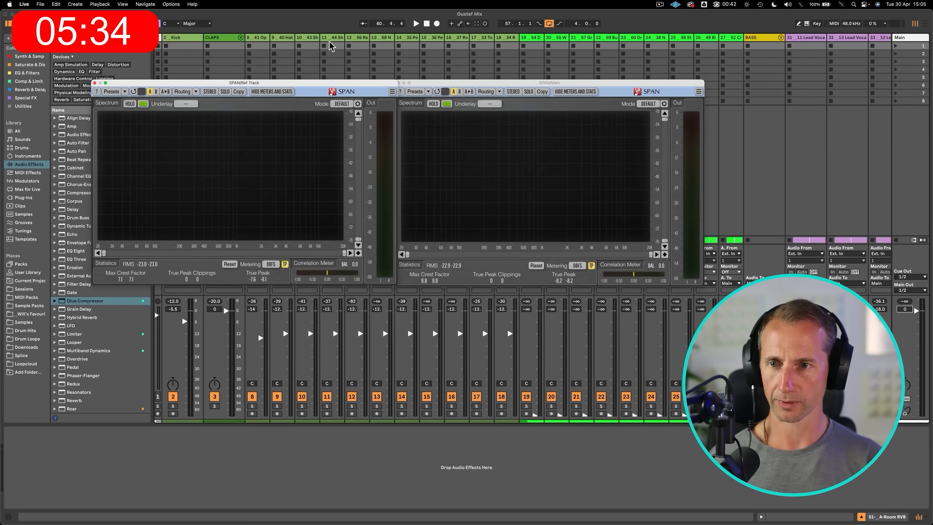
left_click(230, 38)
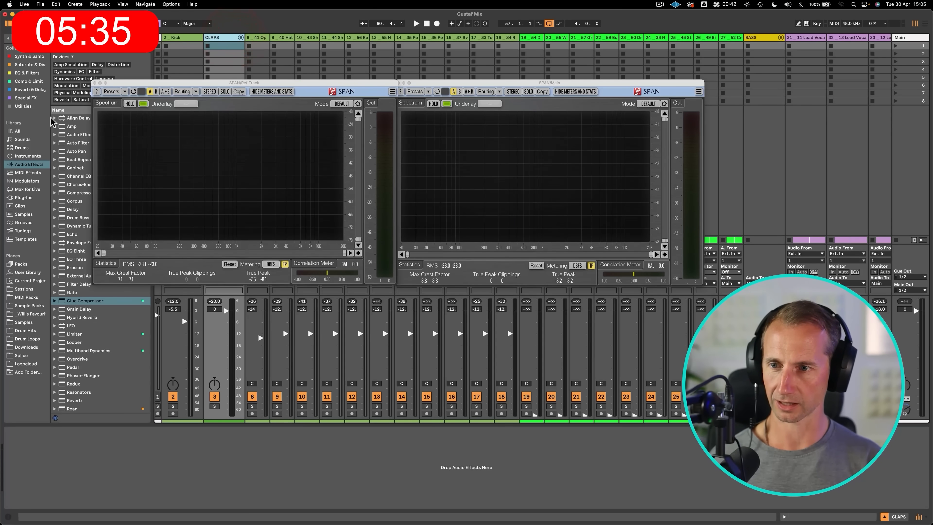
left_click(26, 73)
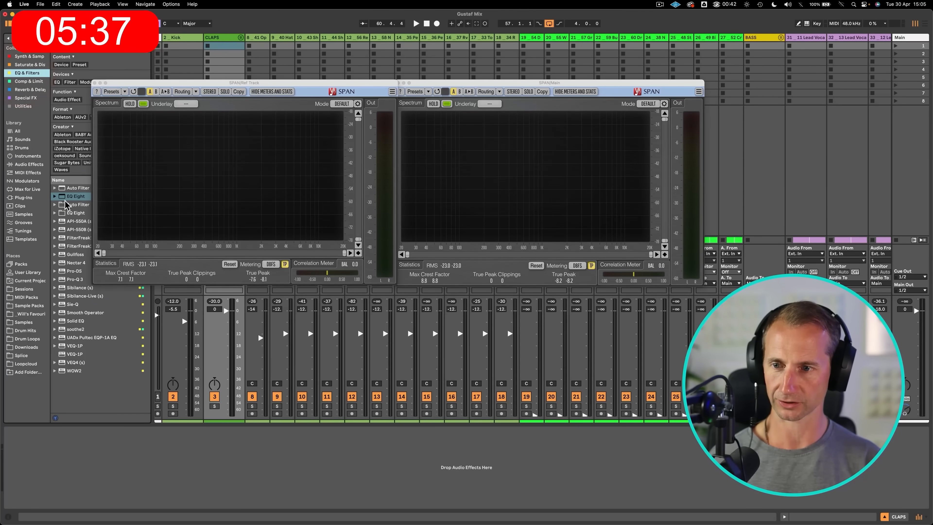
left_click_drag(66, 199, 50, 478)
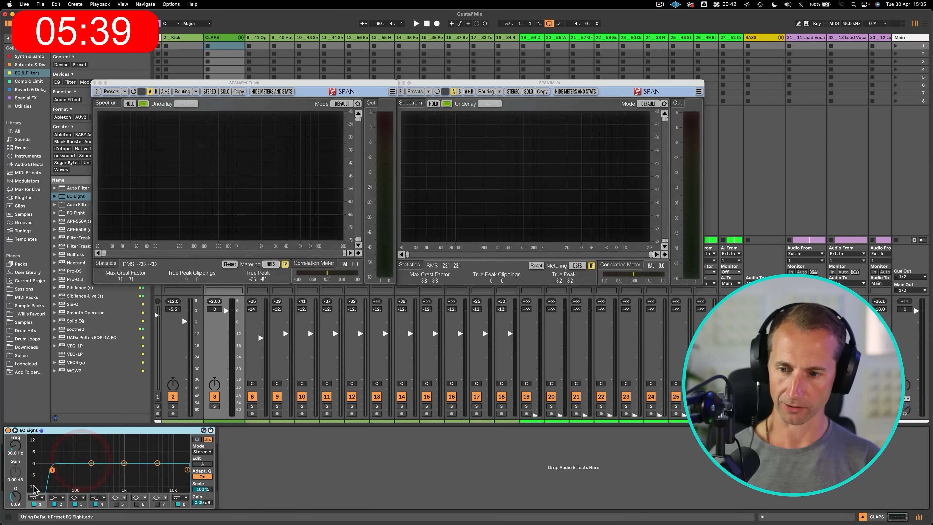
left_click(10, 454)
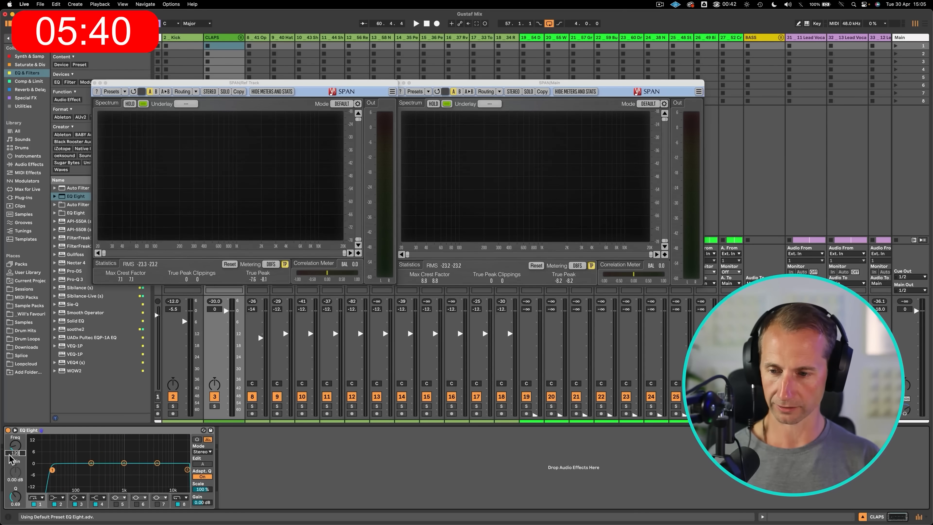
Step: Copy the EQ Eight from the CLAPS group and select drum and percussion tracks 8 to 18
left_click(47, 432)
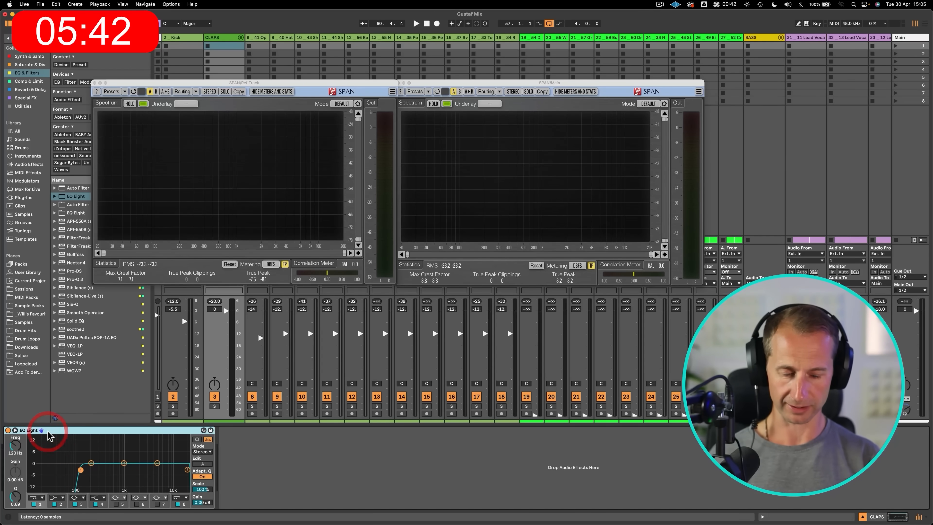
left_click(258, 37)
left_click(508, 38, "shift")
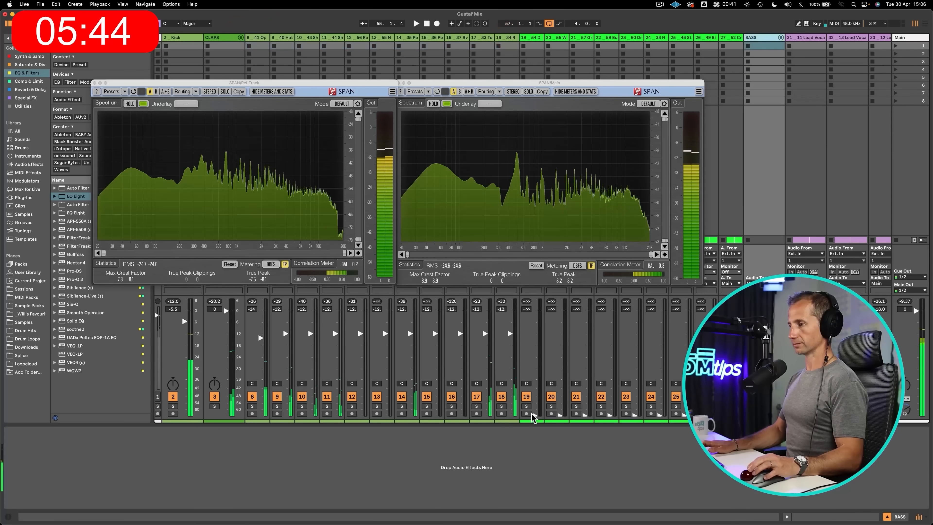
Step: Play the loop, group vocal tracks 31 to 42, and name the group VOX
key("space")
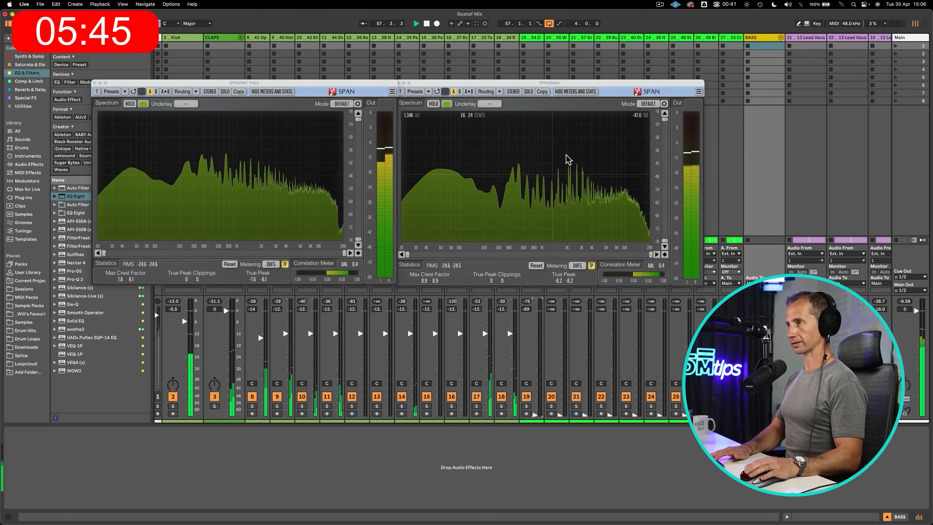
scroll(605, 80, "right", 10)
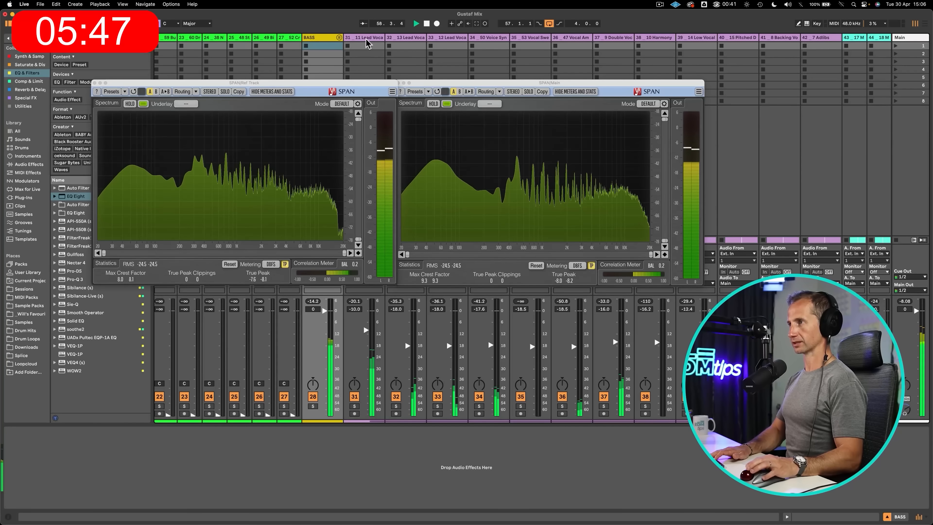
left_click(367, 40)
left_click(828, 38, "shift")
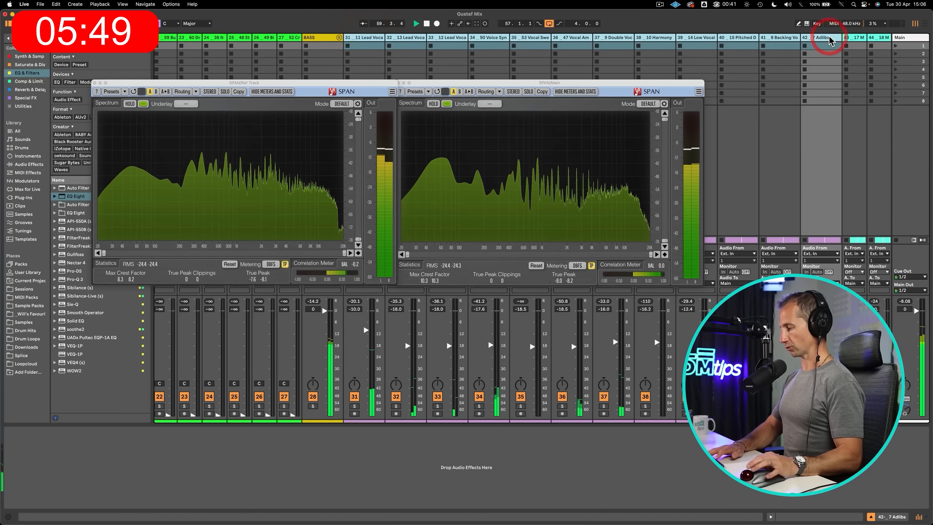
key("super+g")
double_click(362, 40)
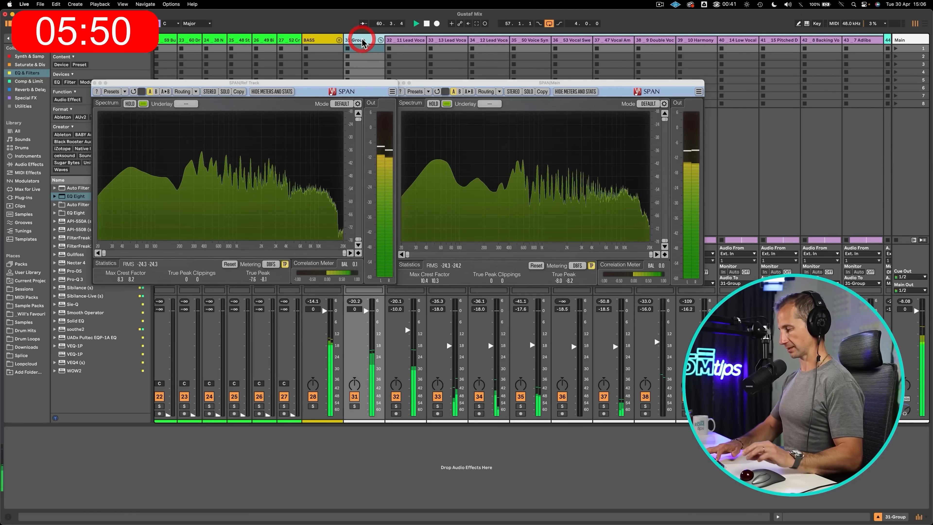
type("VOX")
key("Return")
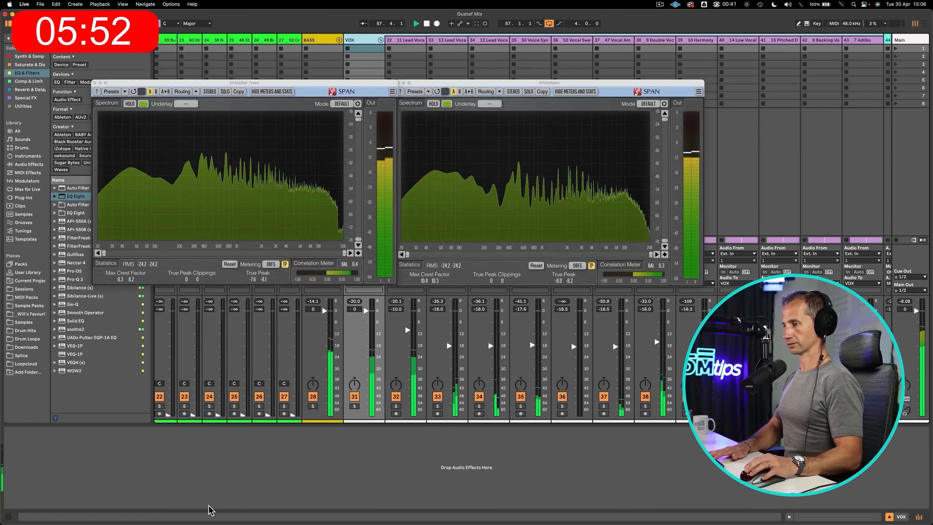
Step: Put the low-cut EQ Eight on the VOX group and set its cutoff frequency to 100 Hz
double_click(232, 456)
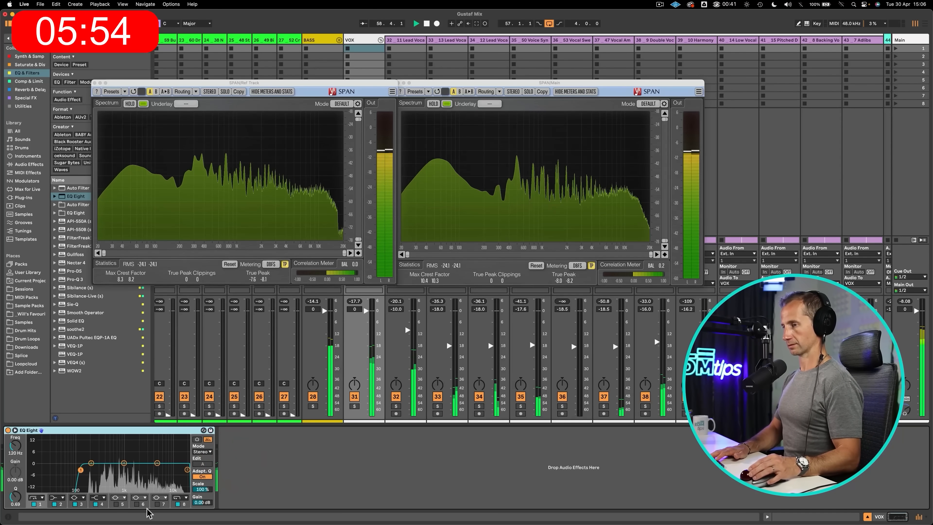
left_click(14, 453)
key("Return")
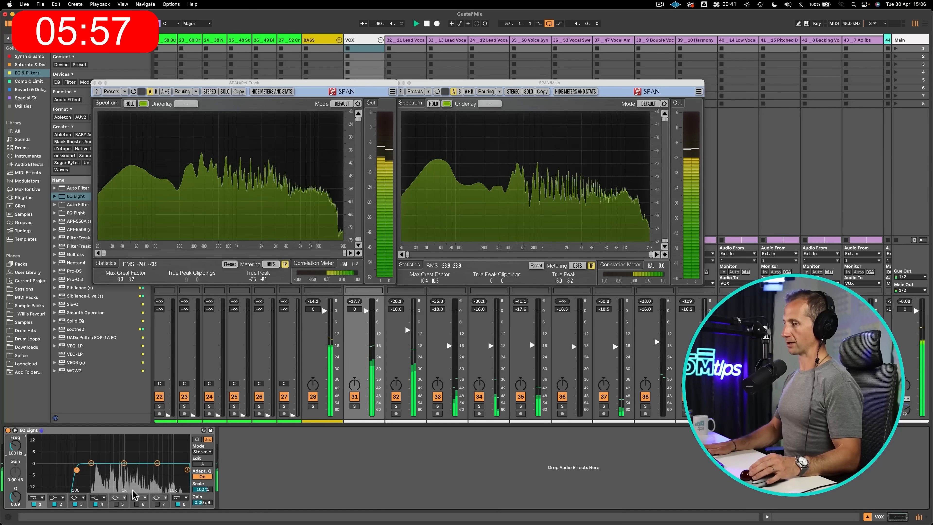
Step: Group synth and string tracks 44 to 51 together
scroll(512, 360, "right", 10)
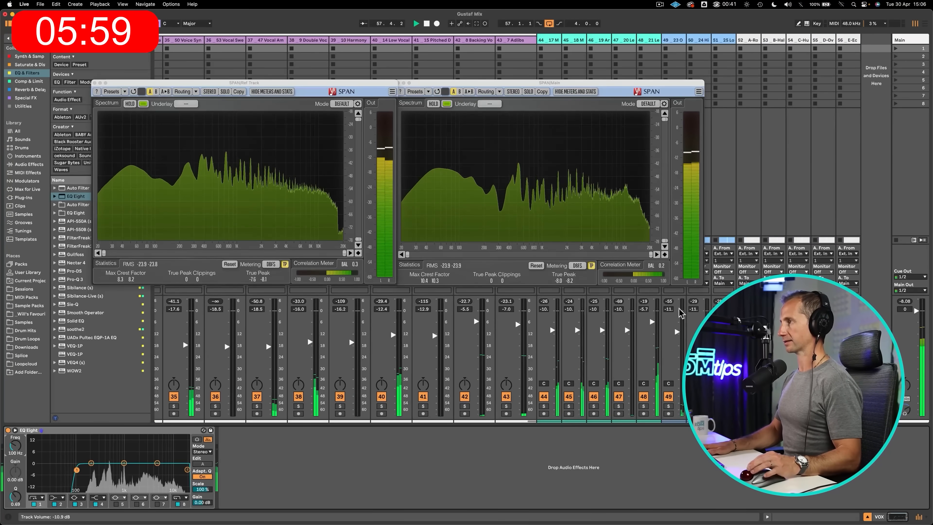
left_click(545, 49)
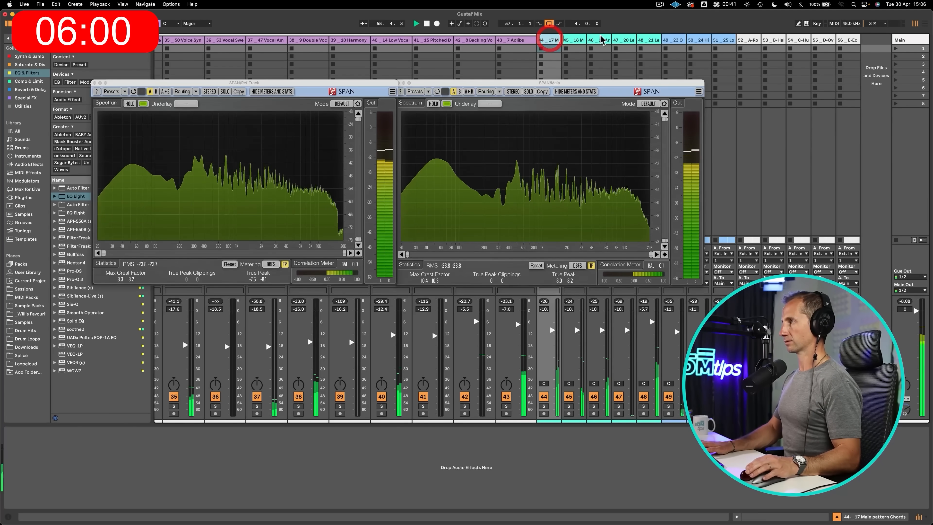
left_click(729, 41, "shift")
key("super+g")
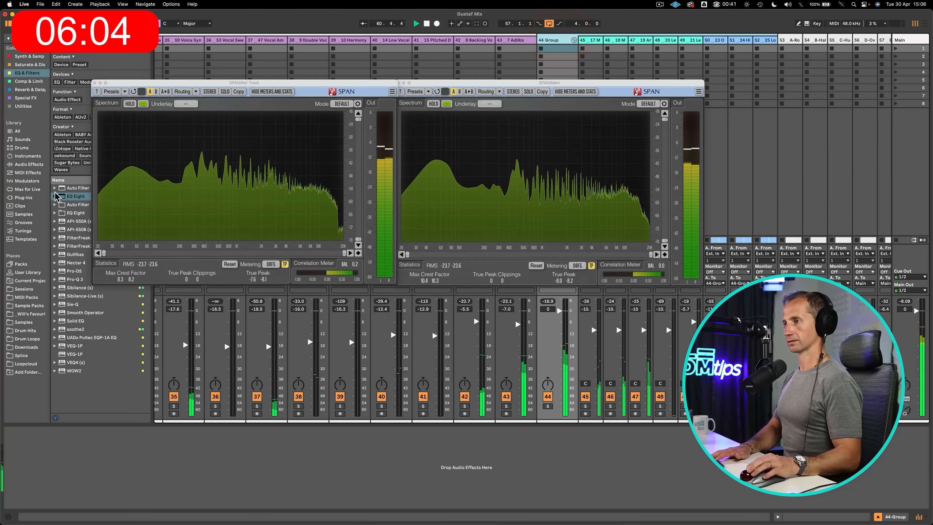
Step: Add an EQ Eight to the synth and string group and set its low-cut frequency to 100 Hz
left_click_drag(80, 488, 46, 491)
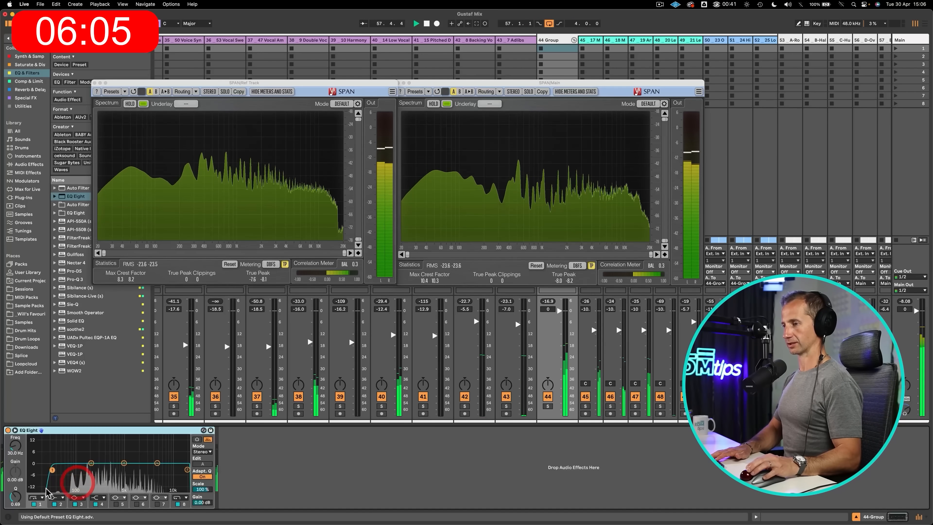
left_click(14, 453)
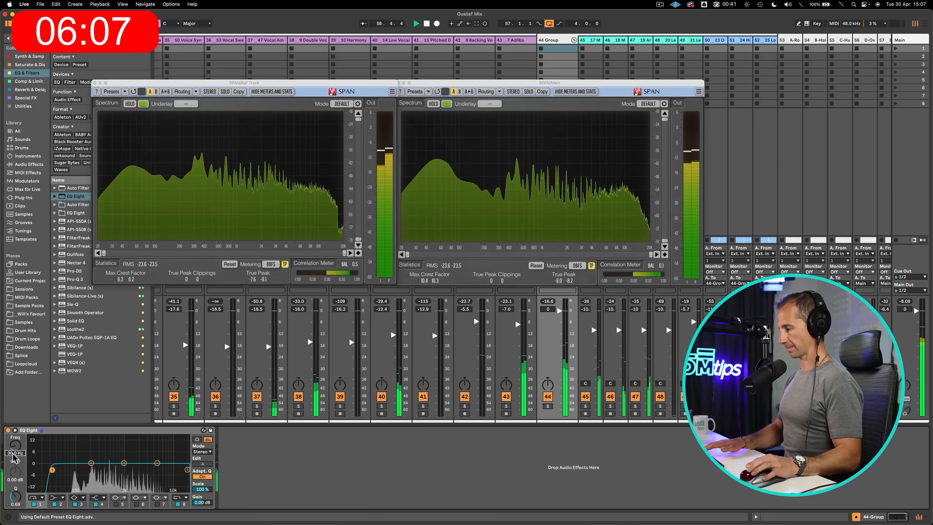
type("120")
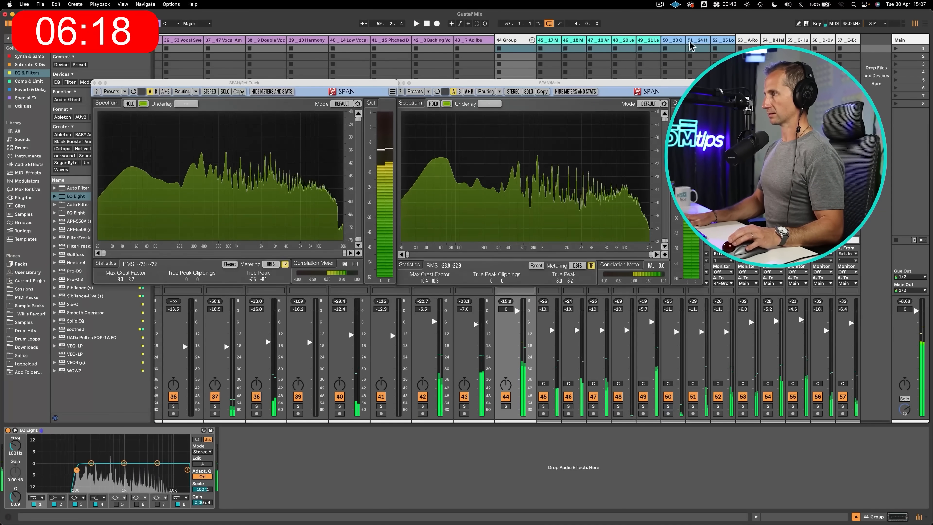
Step: Solo track 49 during loop playback and select the Main track
left_click(719, 39)
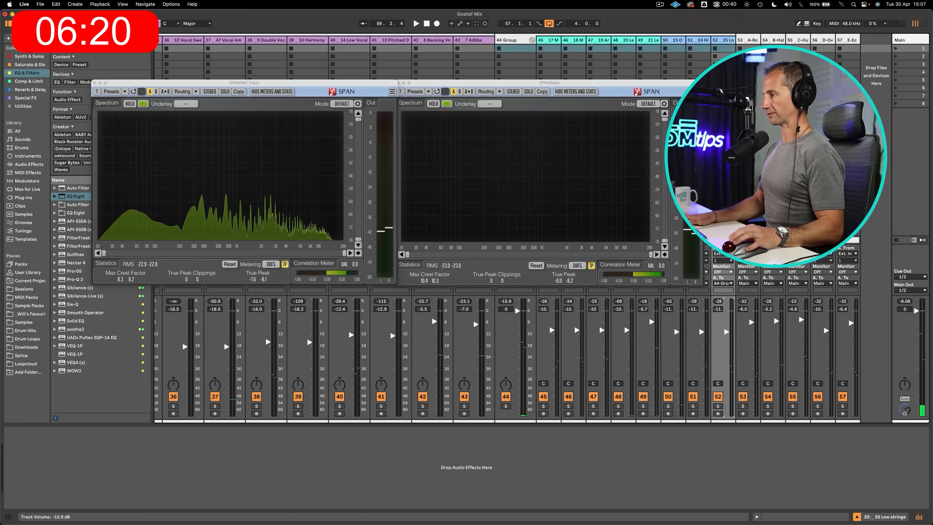
left_click(643, 406)
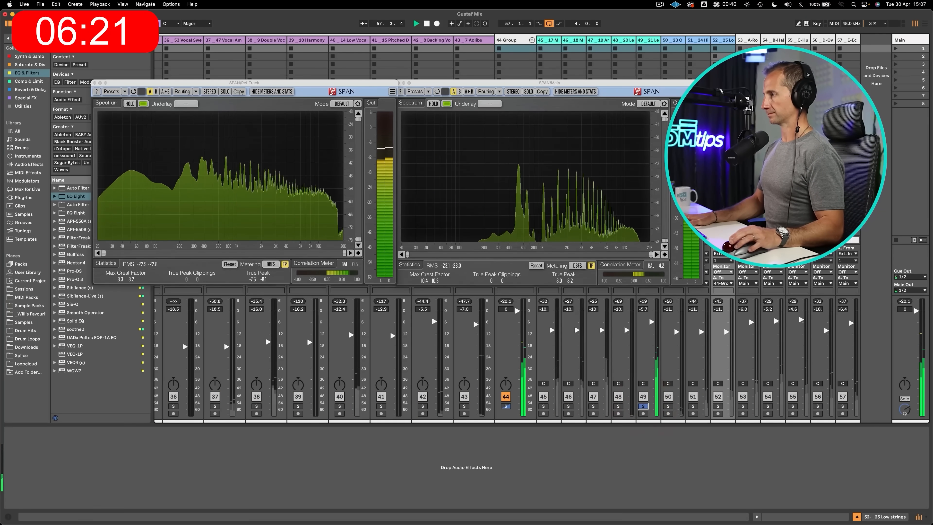
left_click(905, 39)
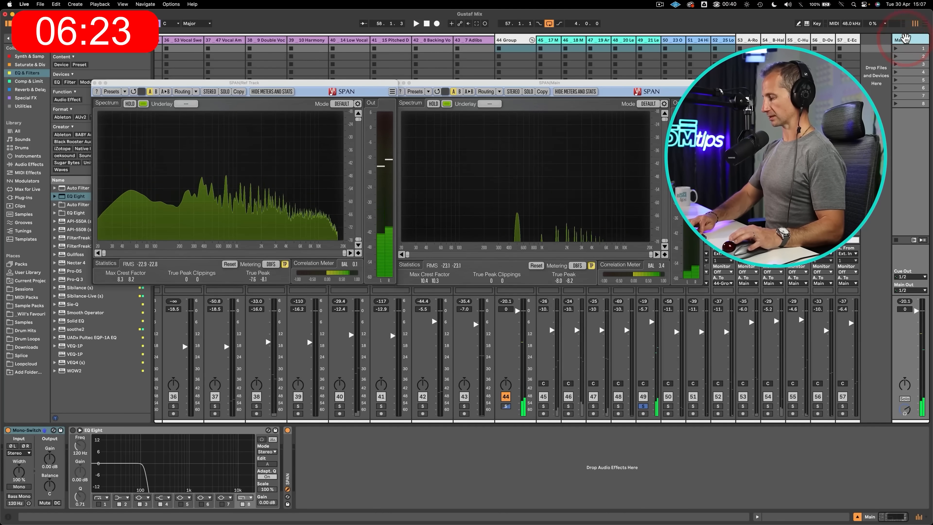
Step: Set up a Reverb on return track A and raise its Diffuse level to 6.0 dB
left_click(268, 300)
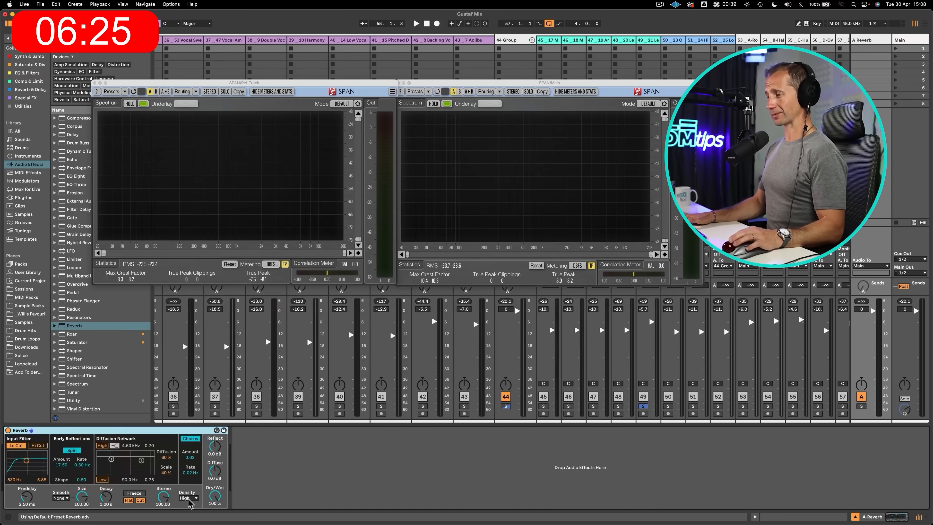
left_click_drag(215, 475, 215, 480)
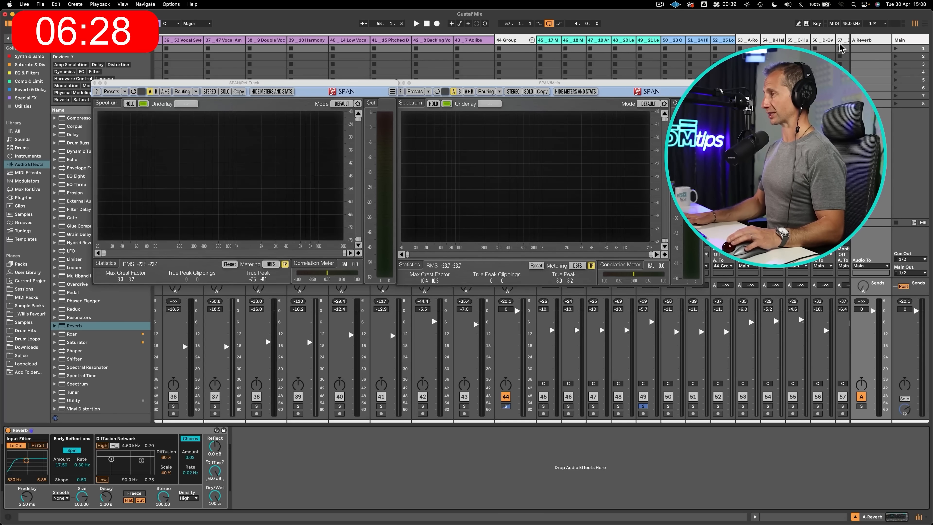
left_click(865, 42)
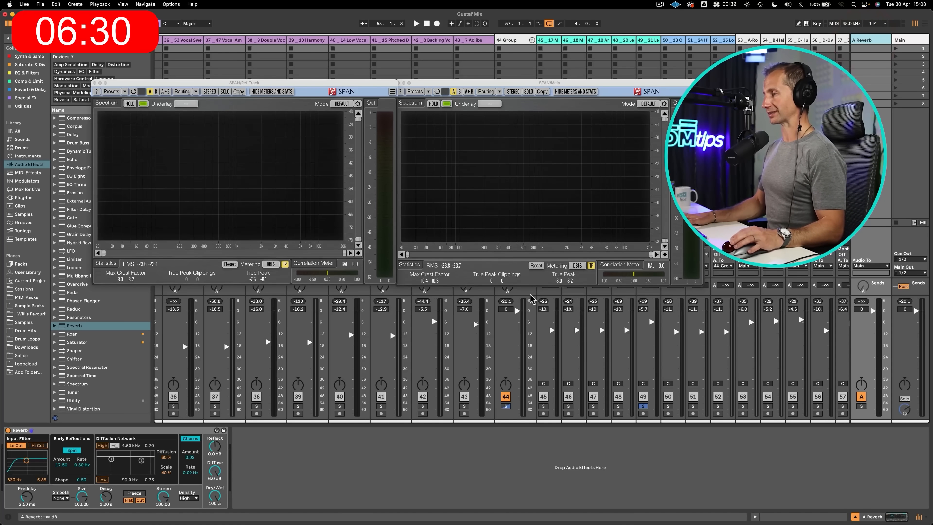
Step: Play the loop, move the Main SPAN window clear of the sends, and set track 49's reverb send to 0 dB
key("space")
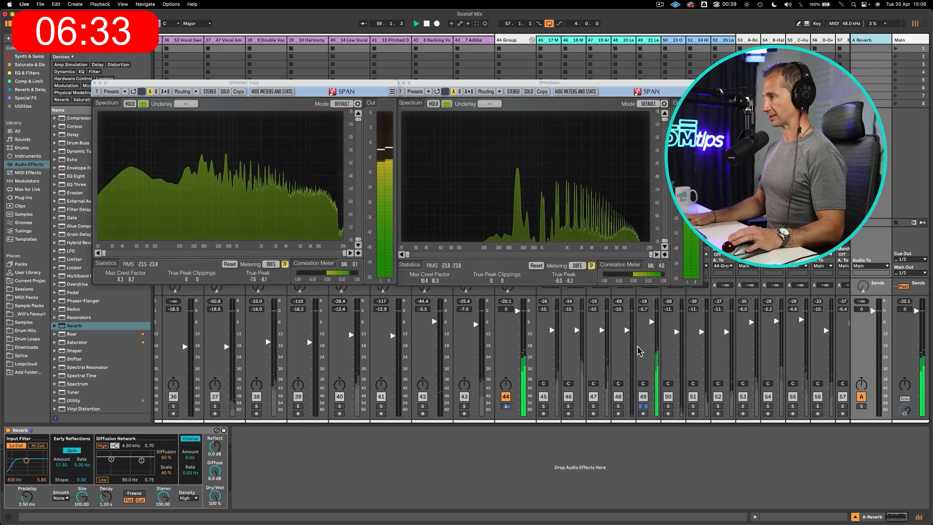
left_click_drag(605, 82, 610, 50)
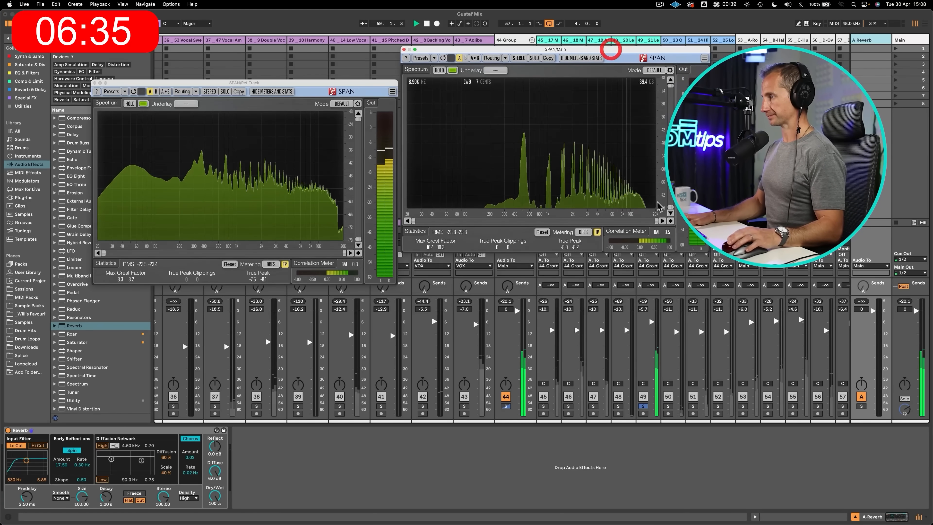
left_click_drag(650, 285, 650, 238)
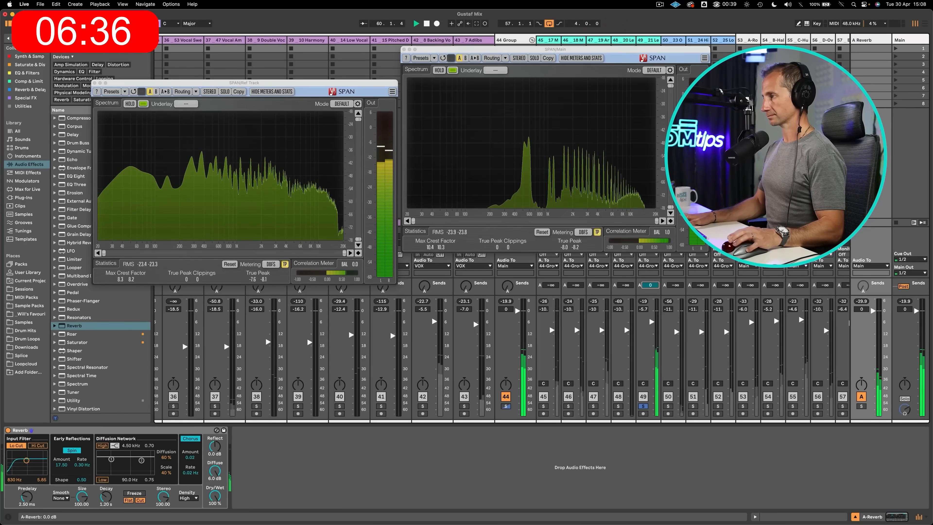
Step: Set the reverb's decay to 4.55 s and, with track 49 unsoloed, lower its reverb send to -3.4 dB
left_click_drag(106, 497, 106, 493)
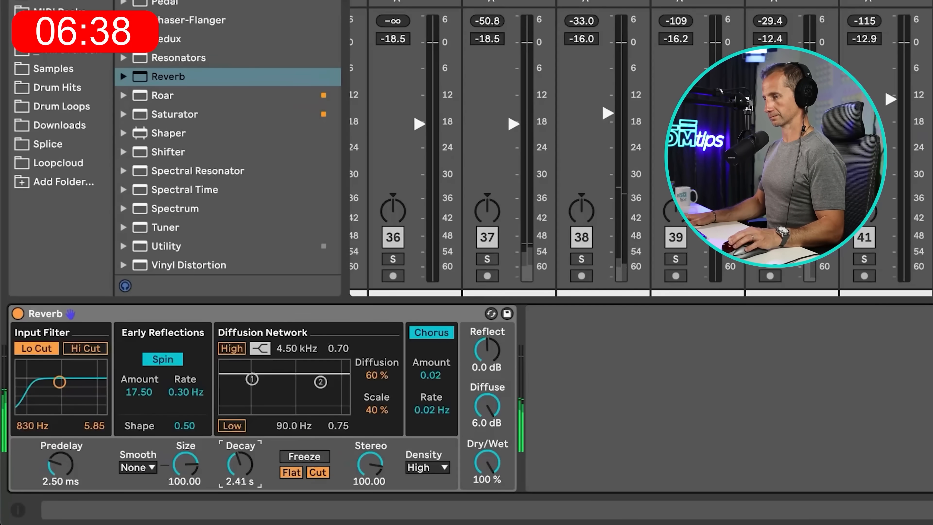
mouse_move(240, 463)
left_mouse_down()
mouse_move(240, 441)
mouse_move(239, 476)
left_mouse_up()
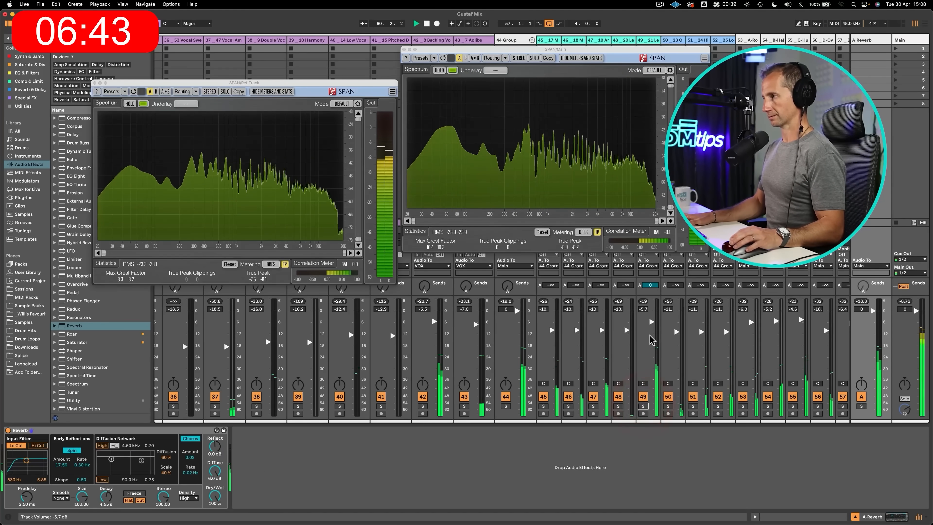
left_click_drag(649, 286, 650, 293)
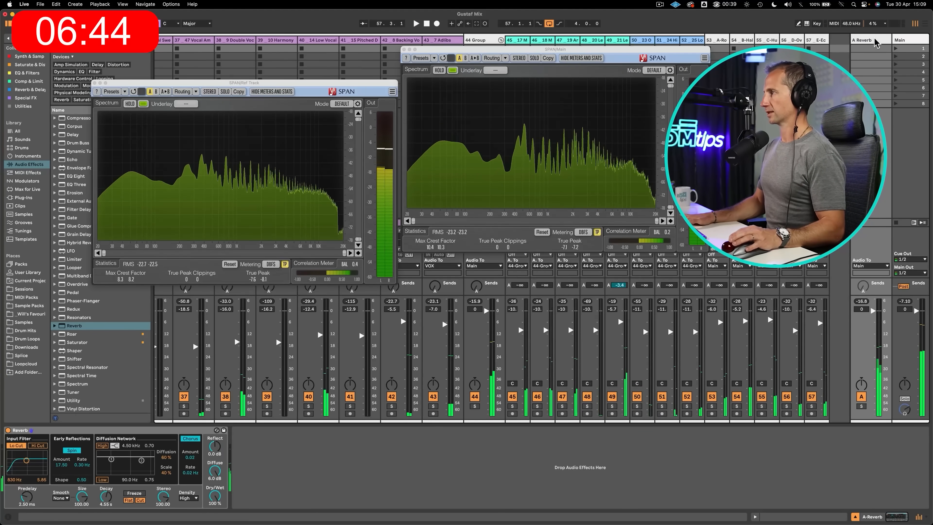
Step: Shift the Main SPAN window clear of track 49 and load a Compressor on that 21 Lead Synth track
left_click(874, 39)
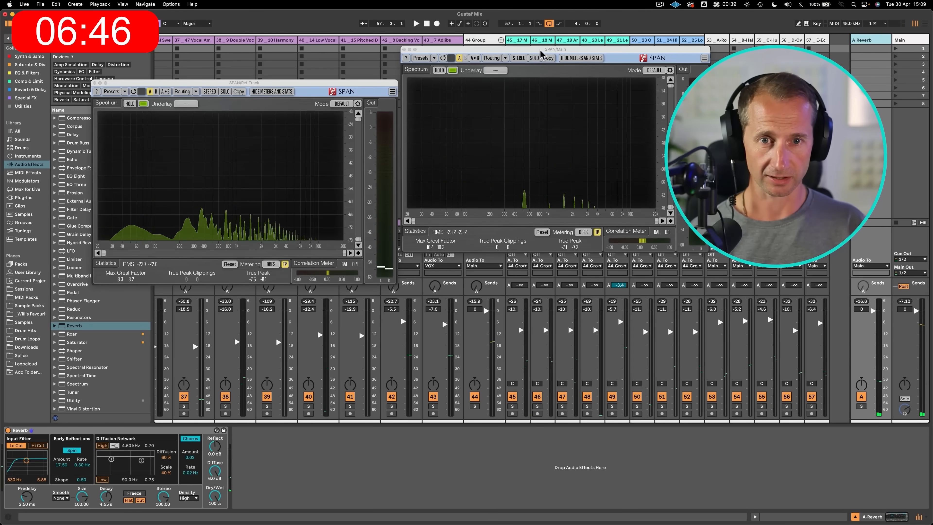
left_click_drag(629, 48, 541, 54)
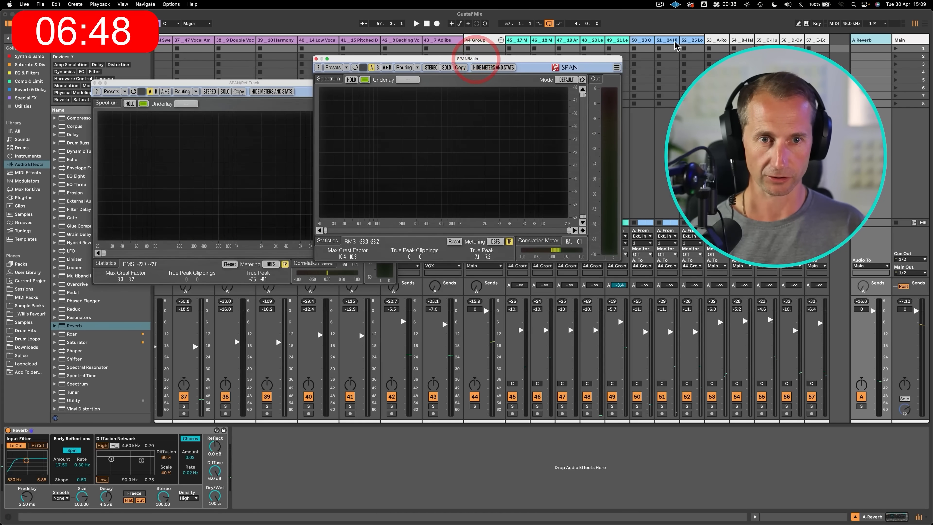
left_click(613, 39)
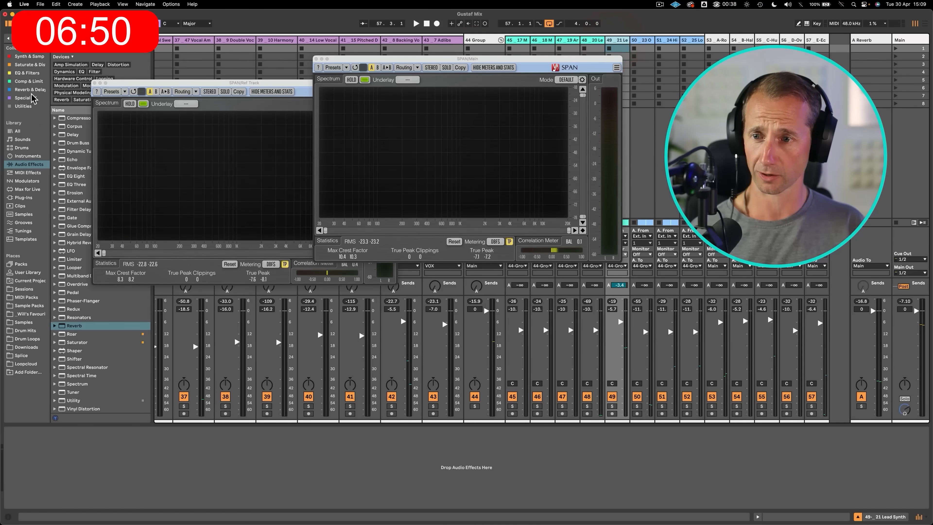
left_click(72, 120)
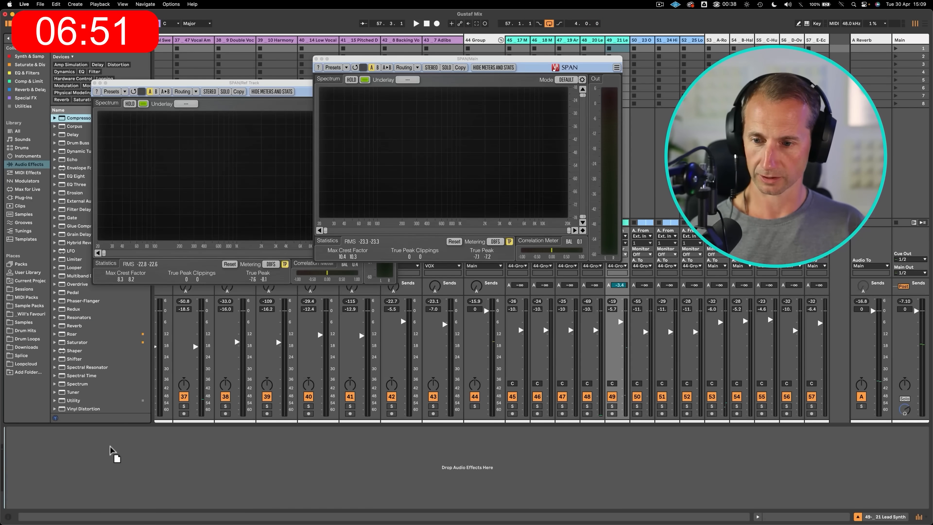
left_click_drag(111, 450, 109, 443)
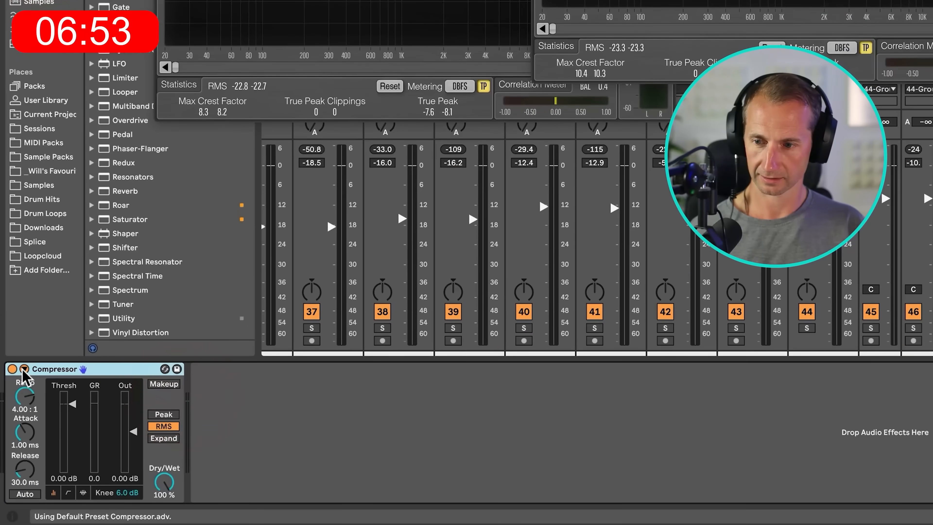
Step: Sidechain the Compressor from 11 Lead Vocals - take 1 and, during playback, lower its threshold to -26.7 dB
left_click(15, 430)
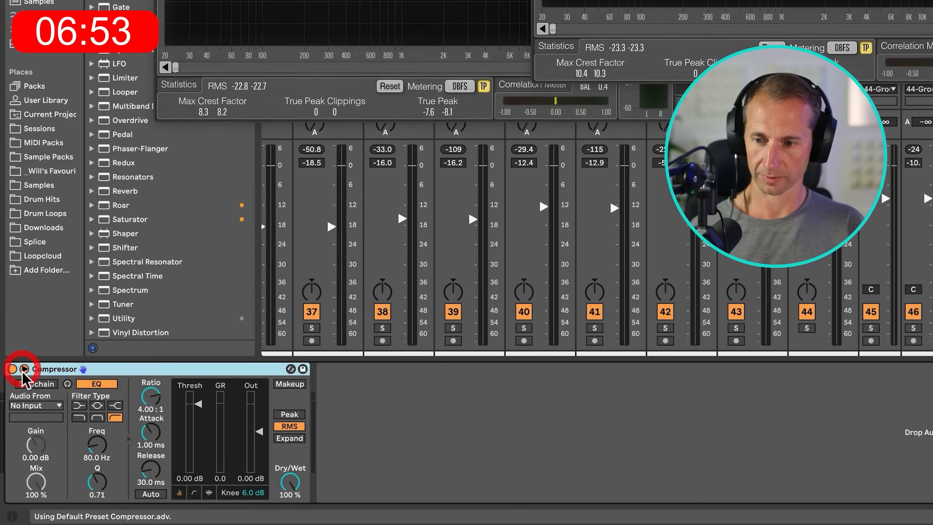
left_click(25, 383)
left_click(23, 406)
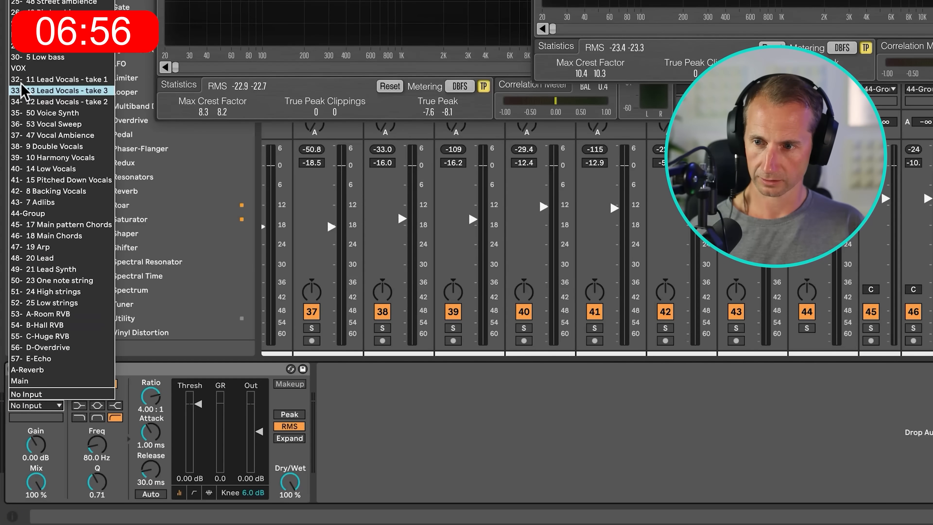
left_click(58, 80)
key("space")
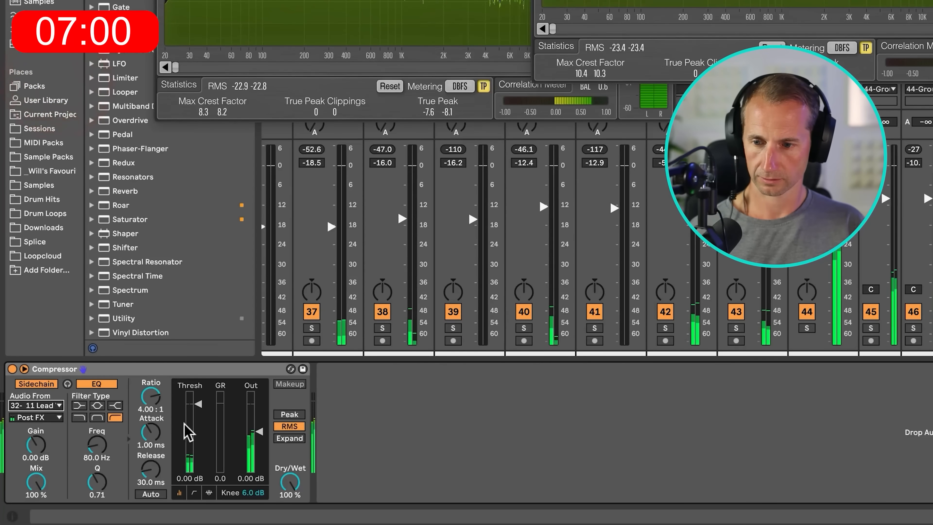
left_click_drag(196, 404, 194, 449)
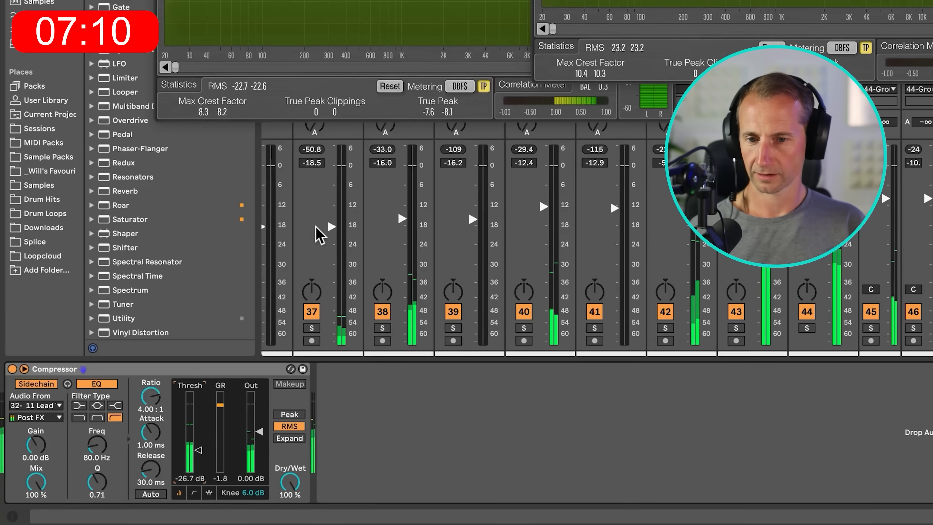